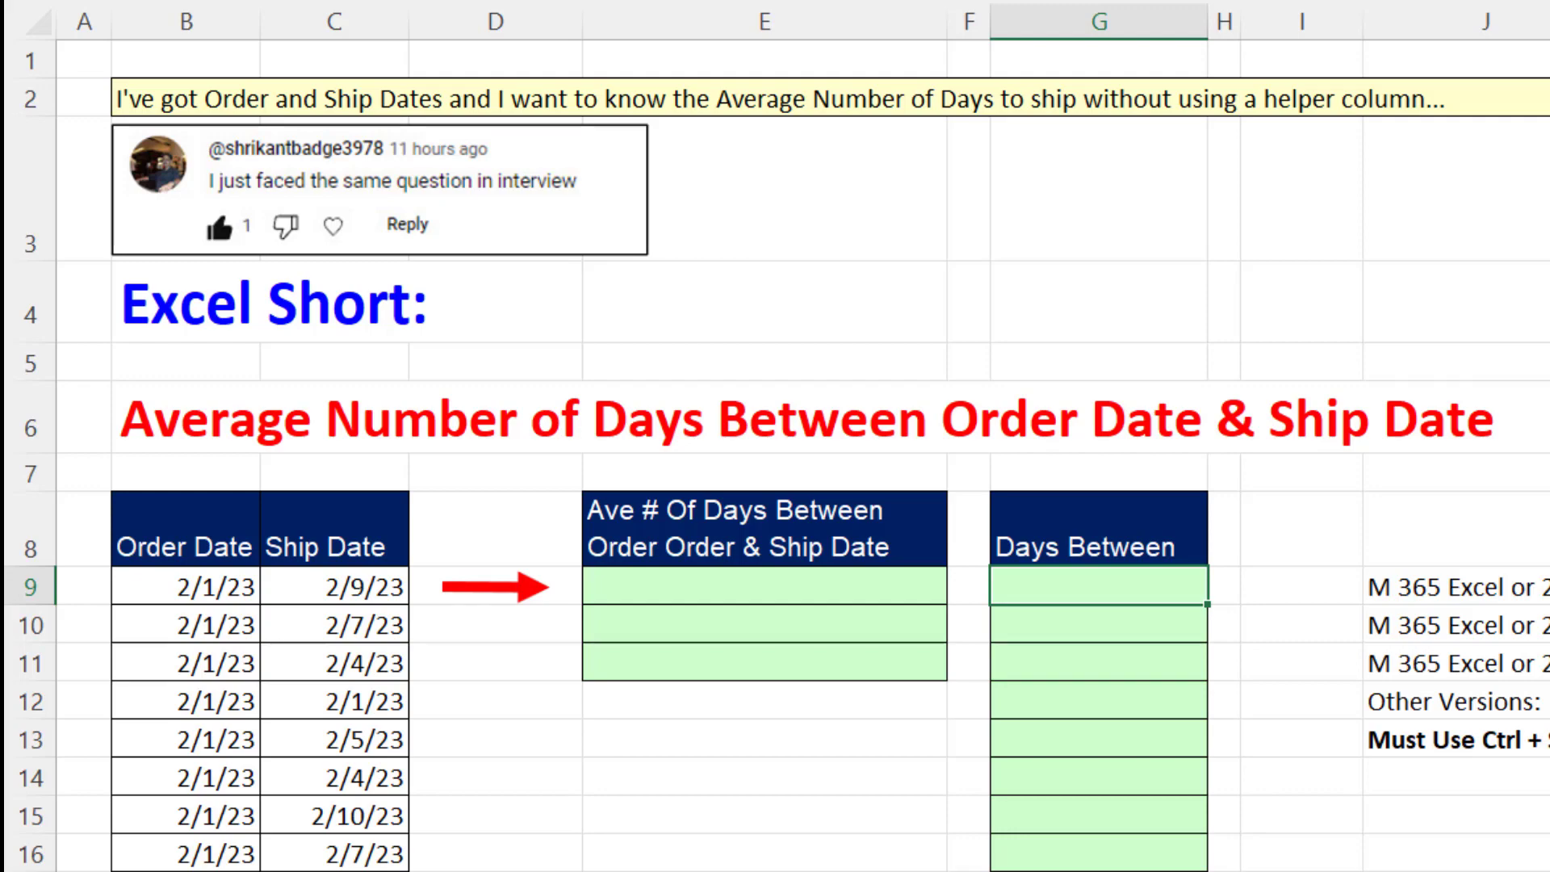
Enter =C9:C25-B9:B25 in G9 so the days between order and ship dates spill down column G
{"action": "scroll", "coordinate": [776, 452], "scroll_direction": "down", "scroll_amount": 1}
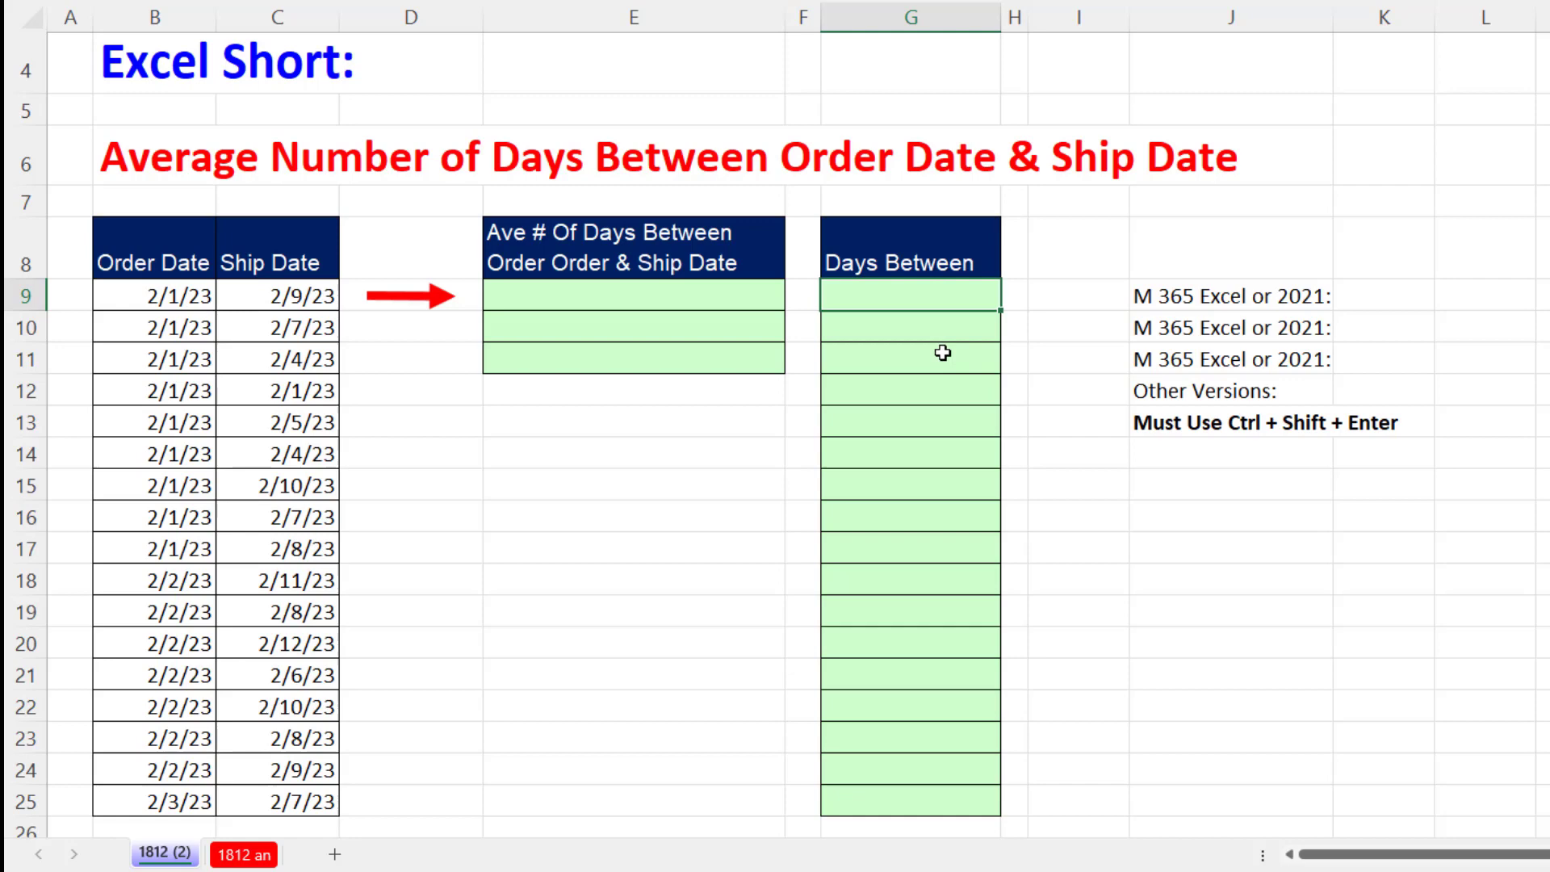
{"action": "type", "text": "="}
{"action": "left_click_drag", "start_coordinate": [248, 305], "coordinate": [303, 801]}
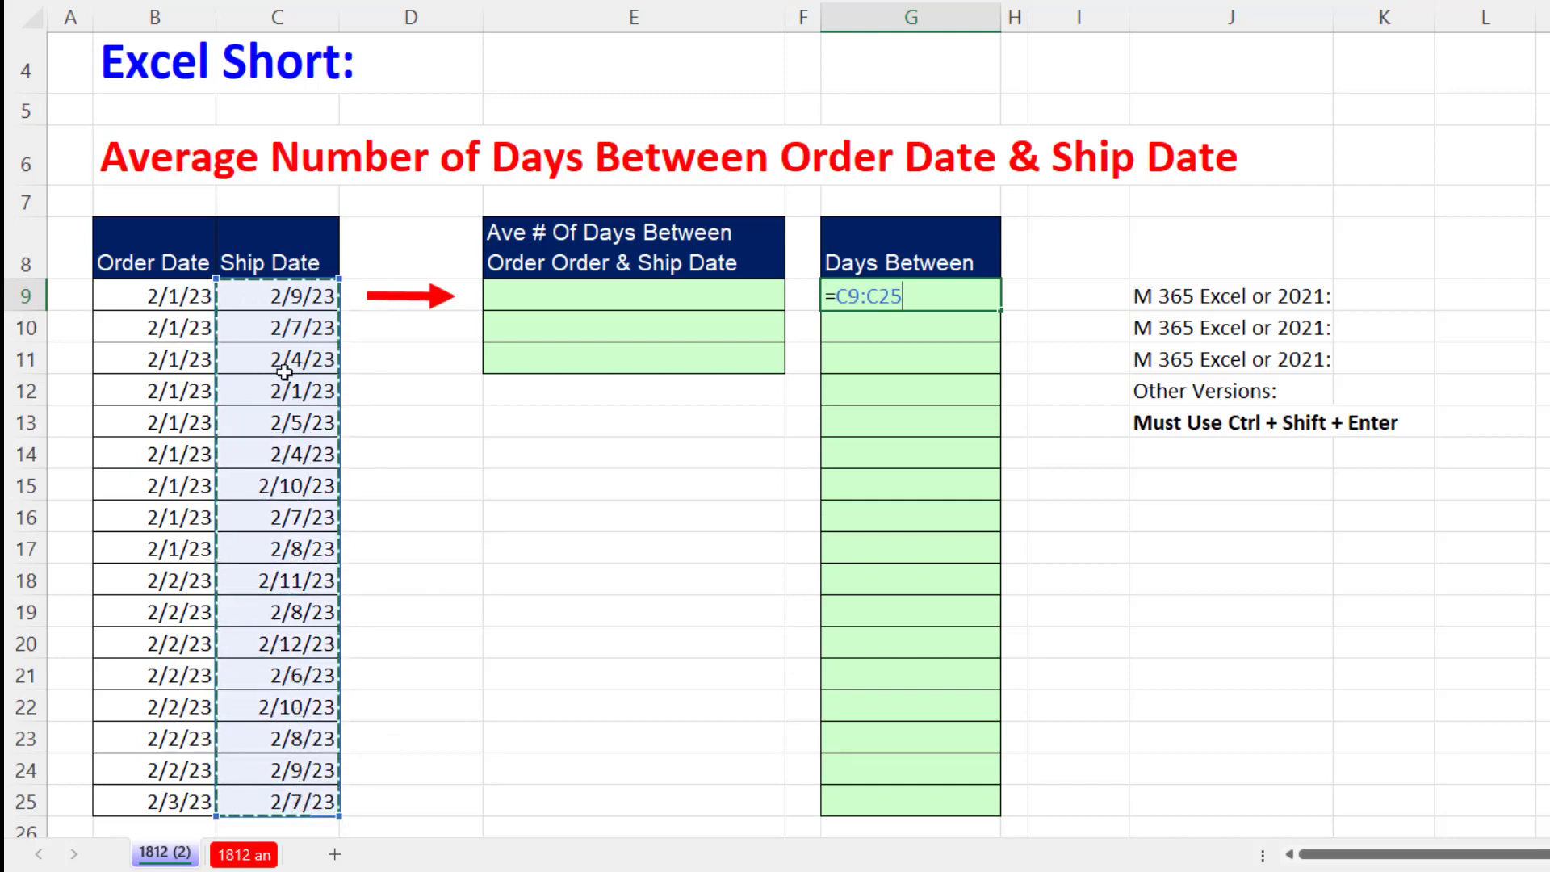
{"action": "type", "text": "-"}
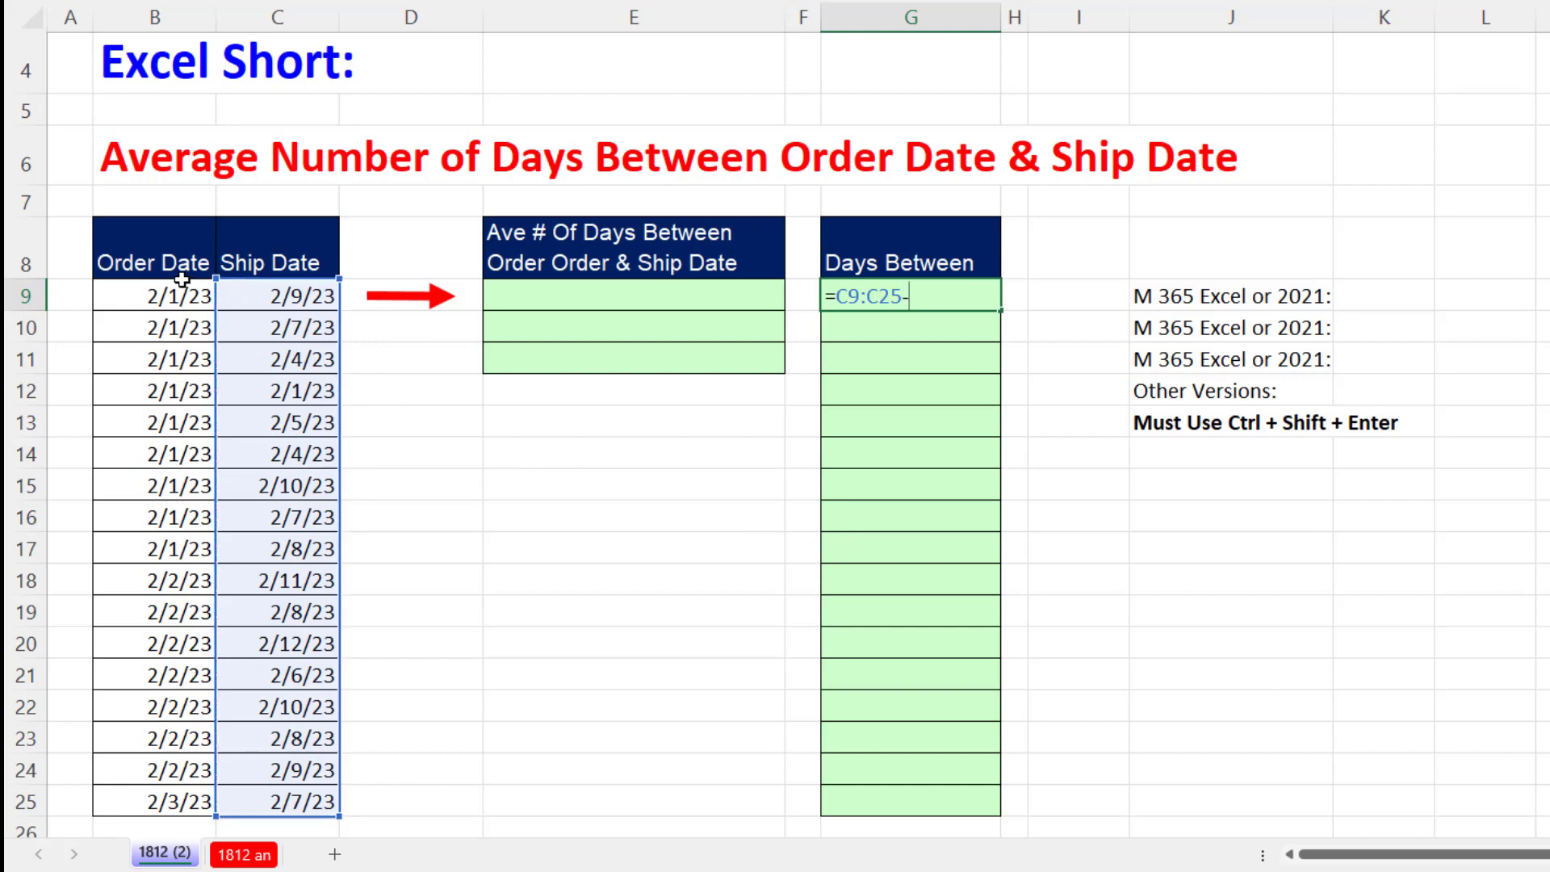
{"action": "left_click_drag", "start_coordinate": [176, 293], "coordinate": [206, 804]}
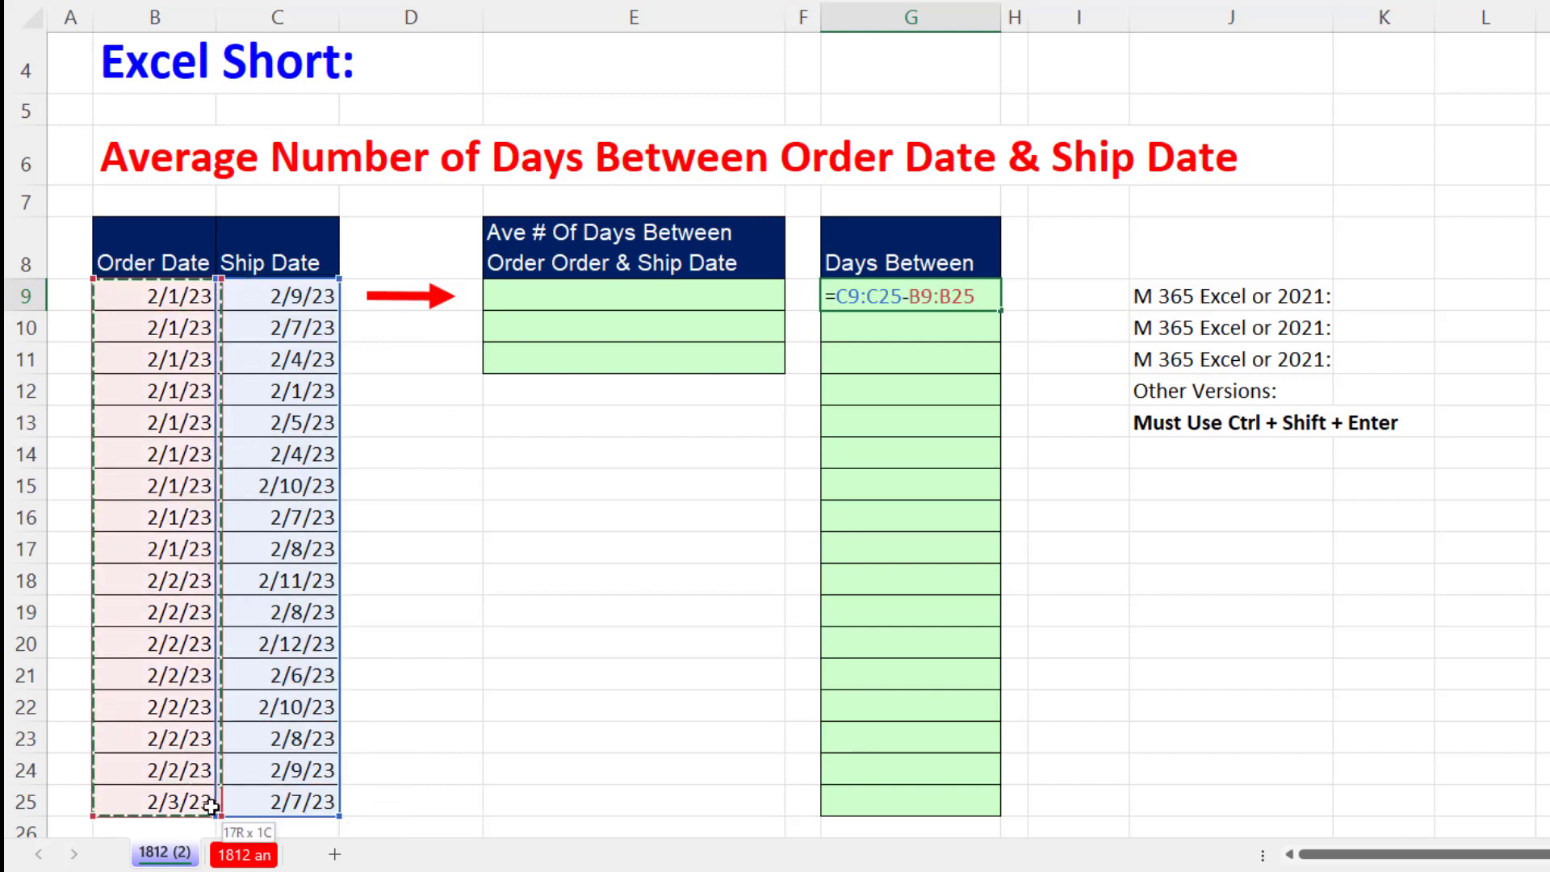
{"action": "key", "text": "Return"}
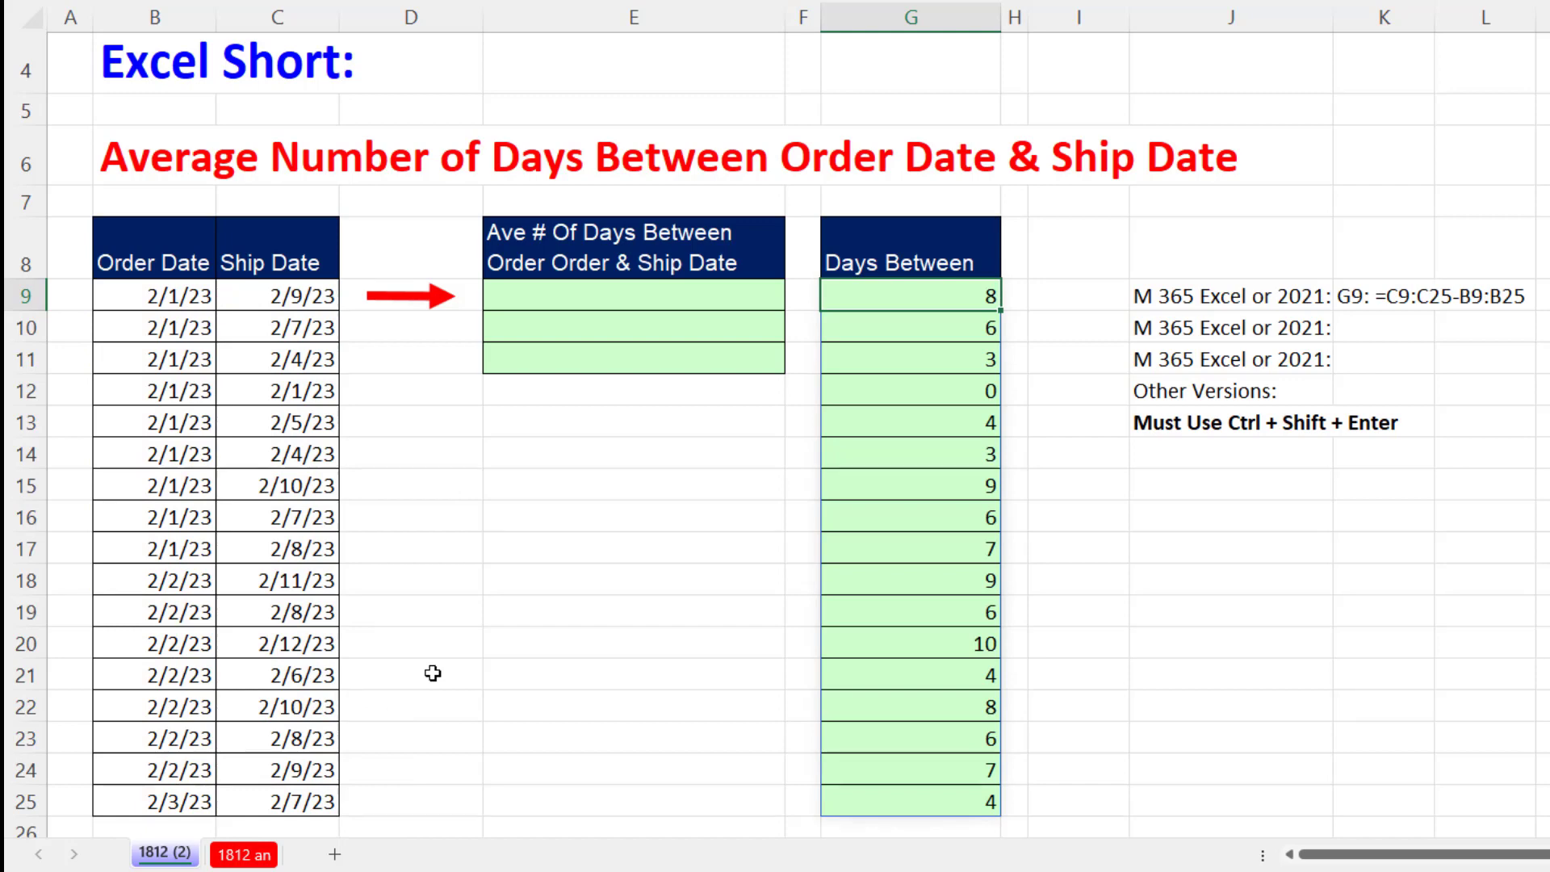
Average the spilled days in E9 with =AVERAGE(G9#), giving 5.88
{"action": "left_click", "coordinate": [587, 292]}
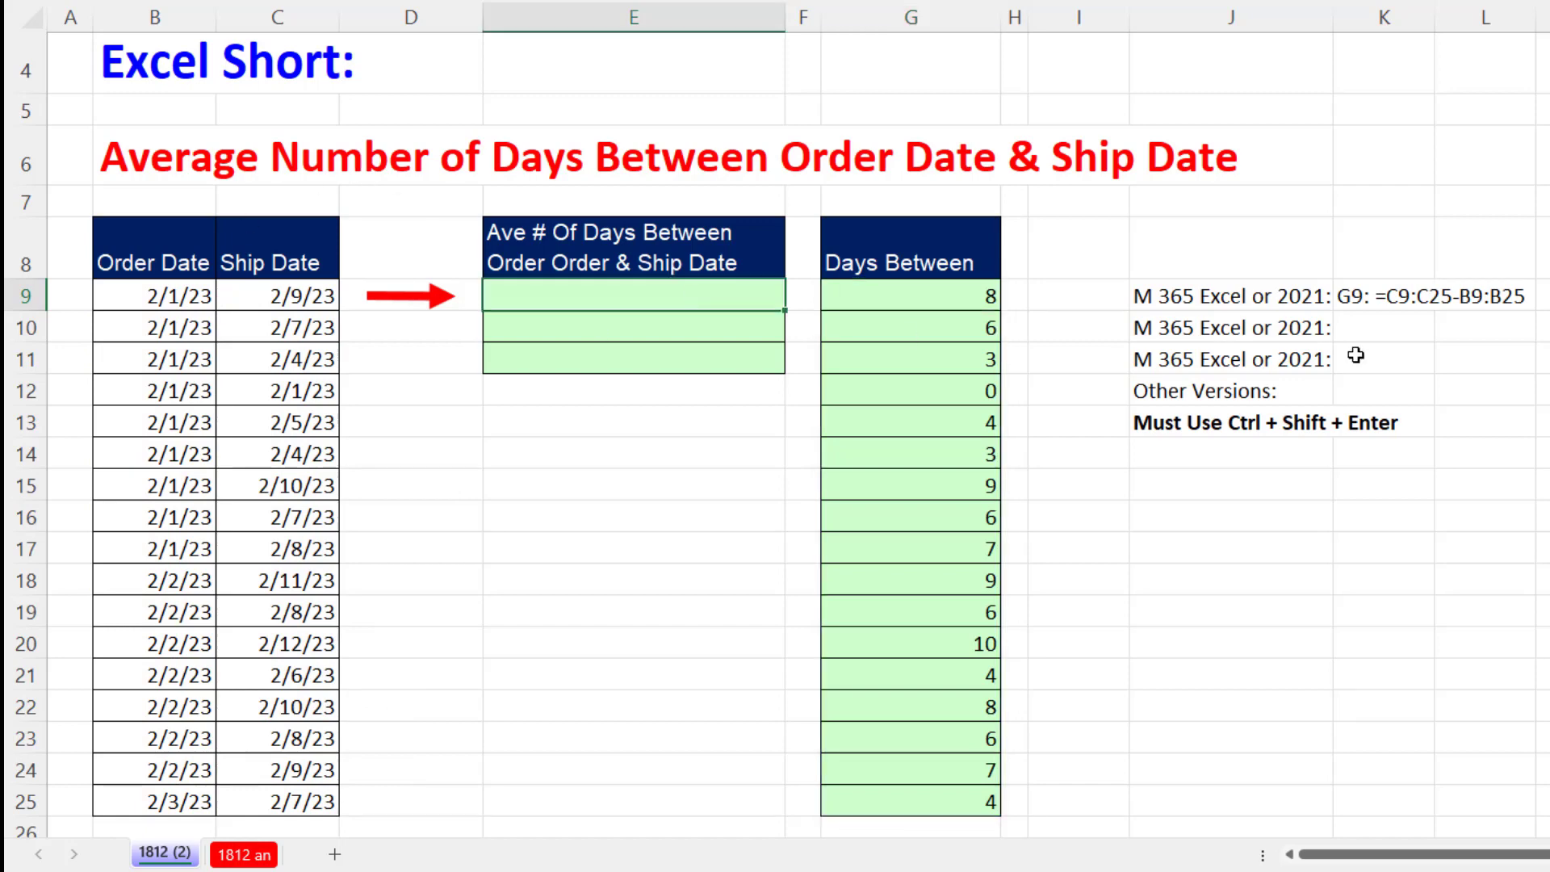
{"action": "type", "text": "=aver"}
{"action": "key", "text": "Tab"}
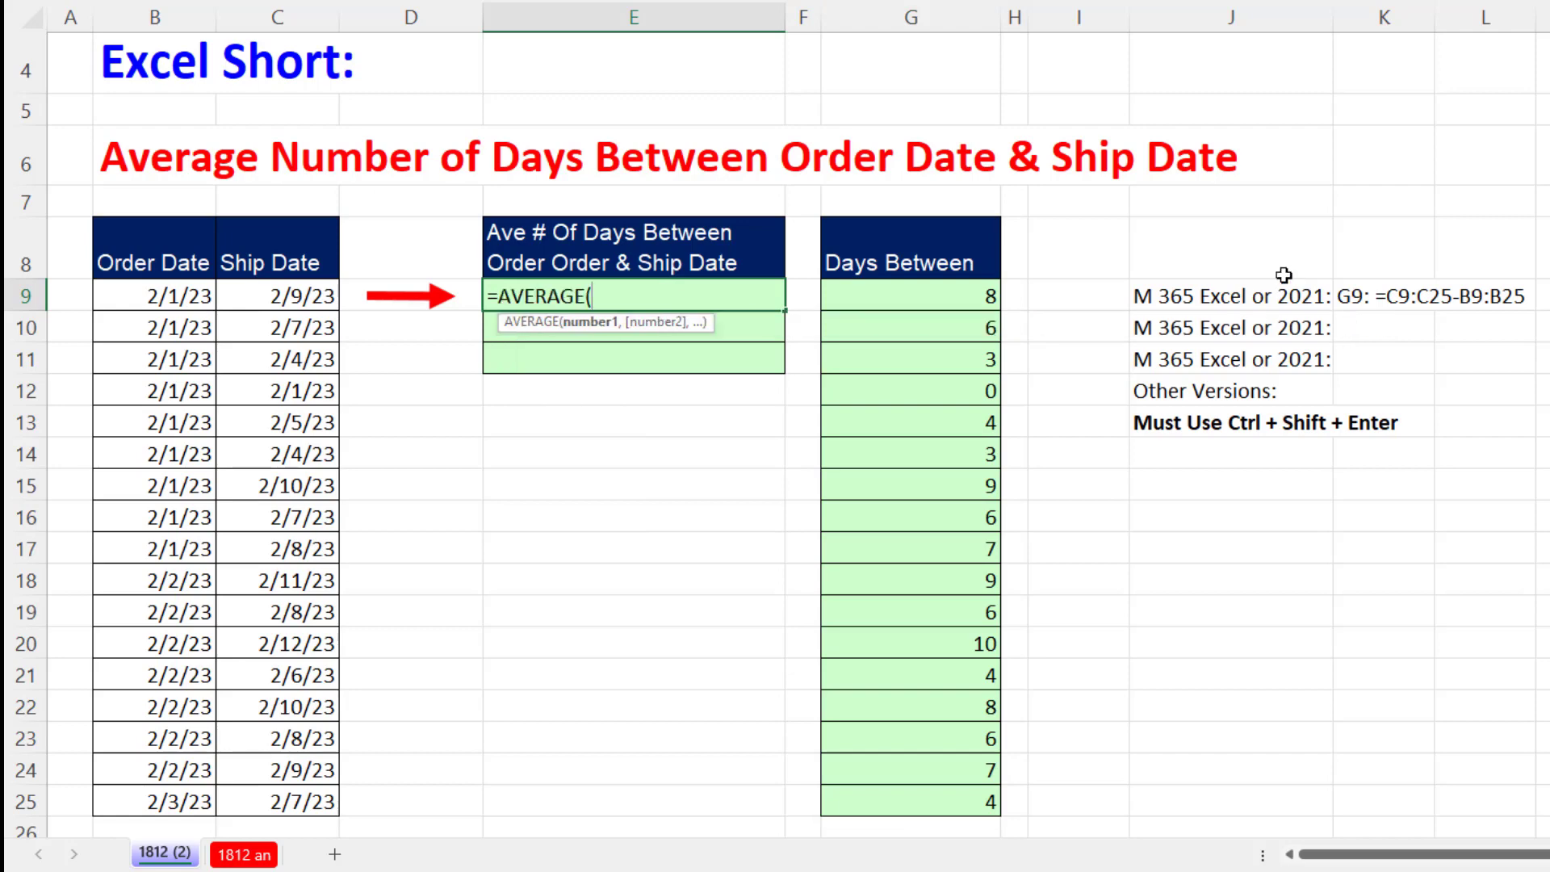
{"action": "left_click_drag", "start_coordinate": [989, 290], "coordinate": [928, 810]}
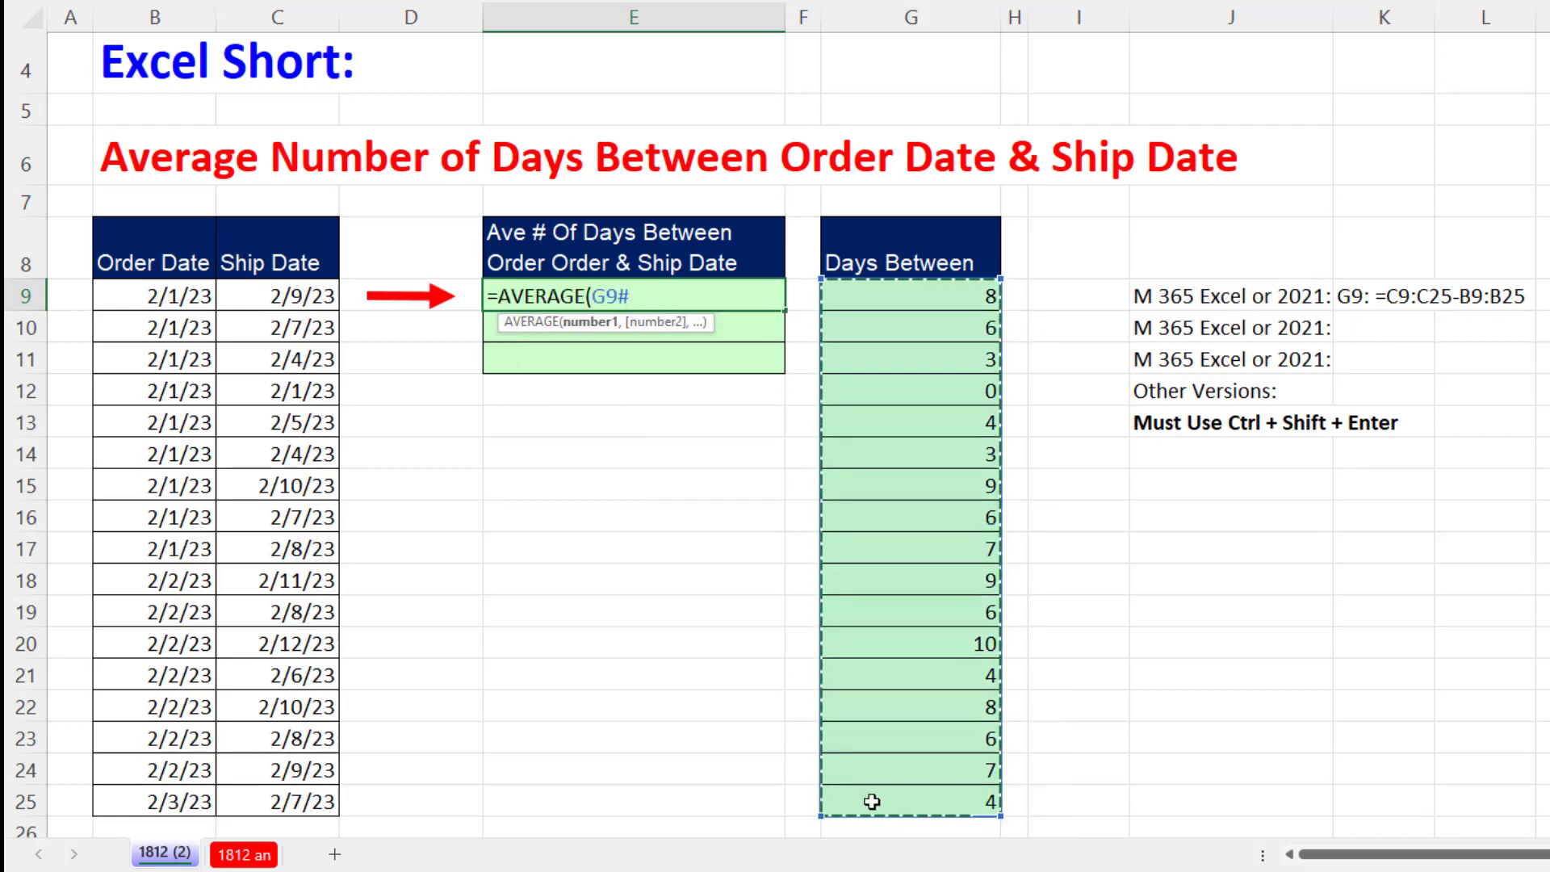
{"action": "key", "text": "Return"}
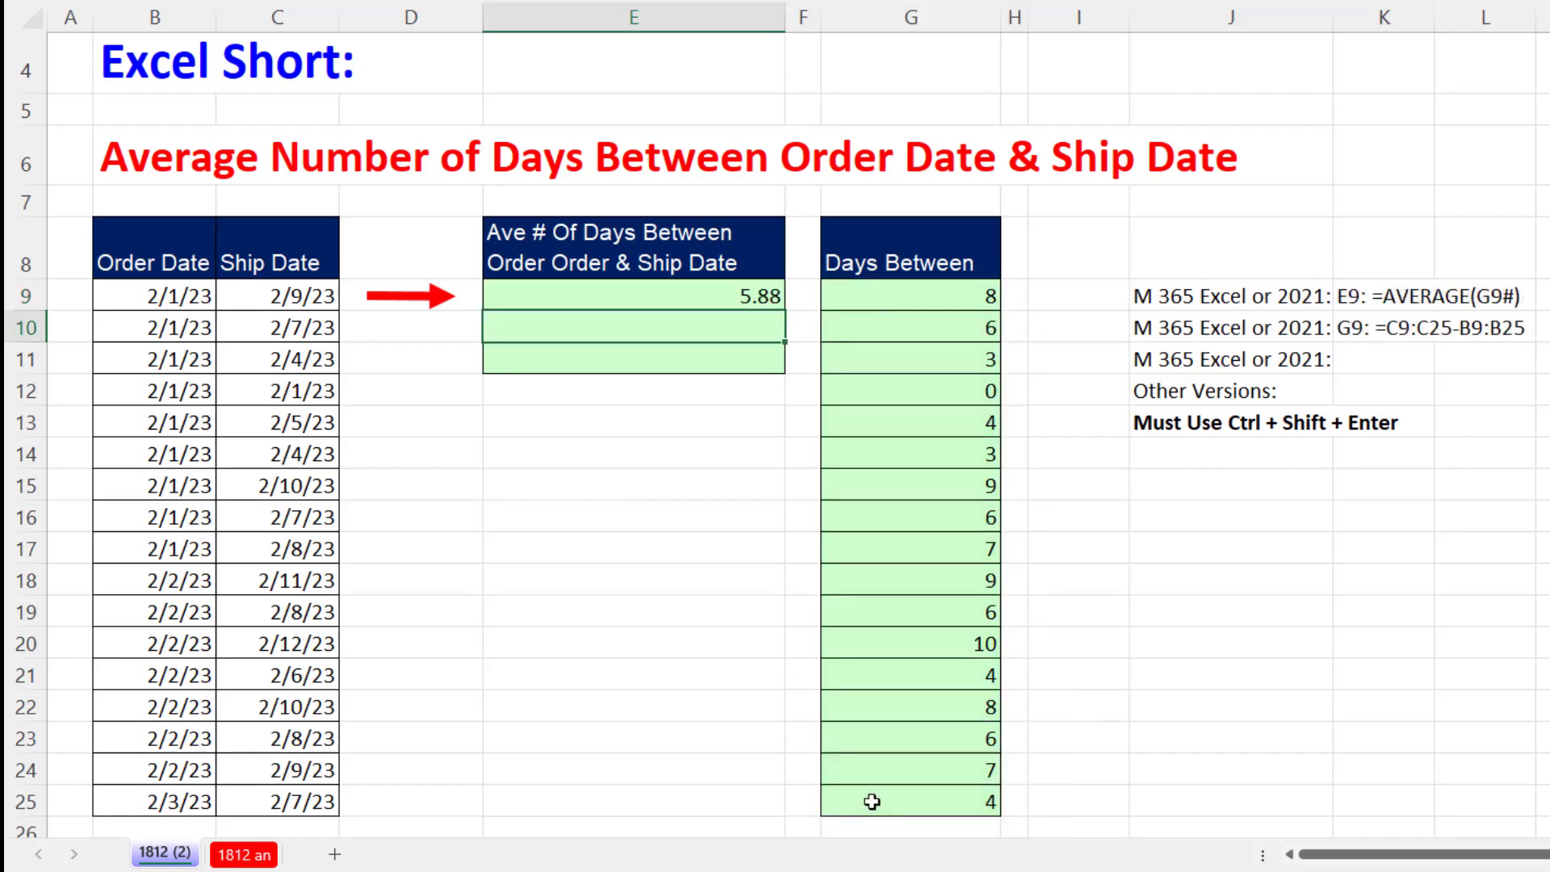
Inspect the formulas in G9 and E9 without changing them
{"action": "double_click", "coordinate": [886, 297]}
{"action": "key", "text": "Escape"}
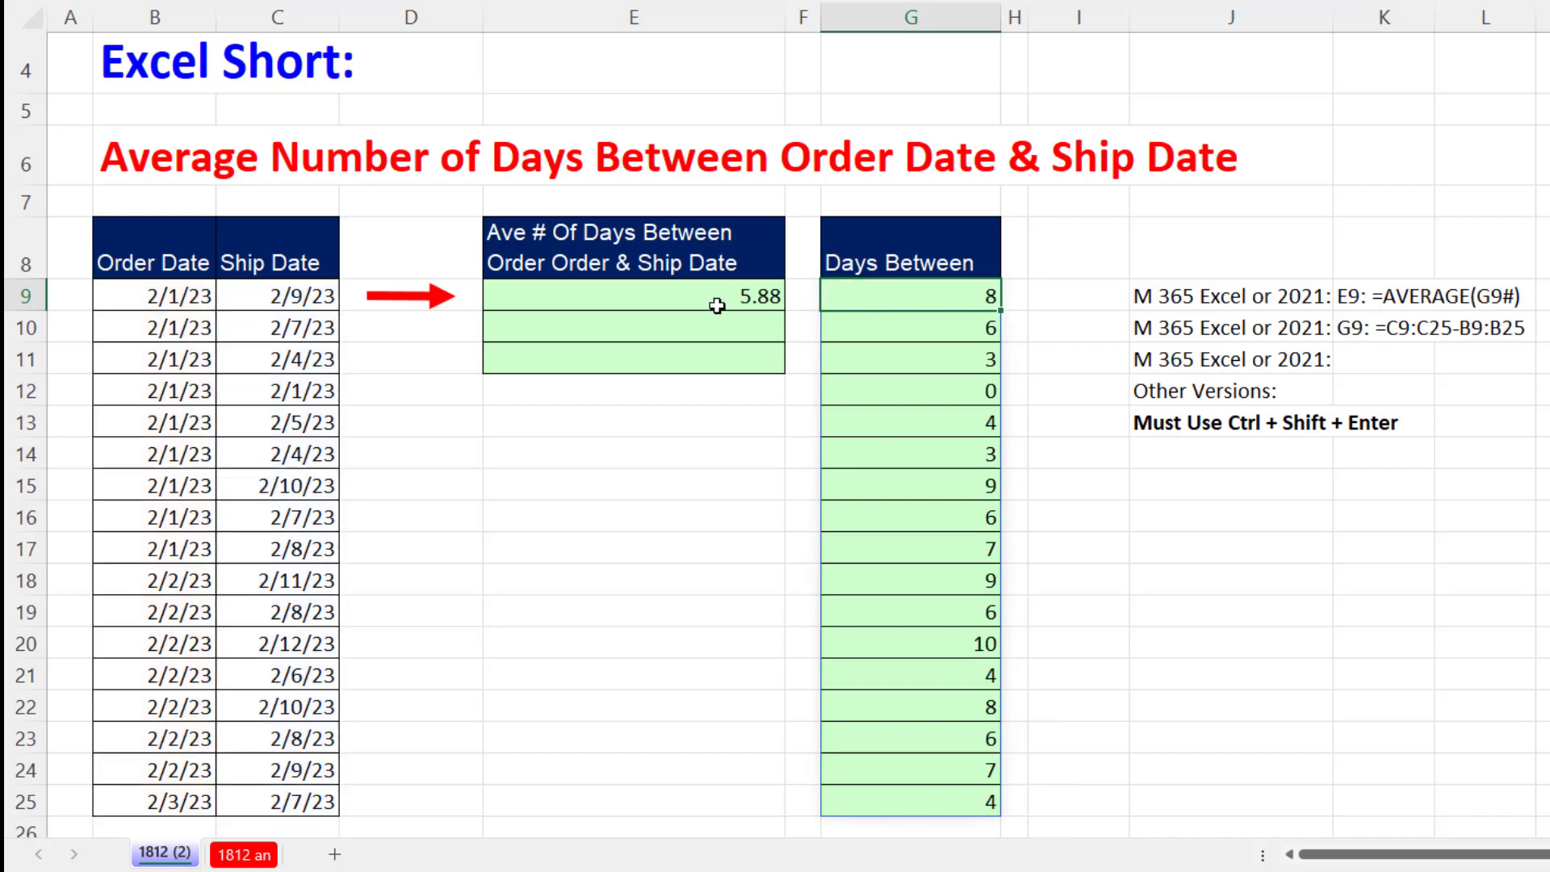
{"action": "double_click", "coordinate": [704, 302]}
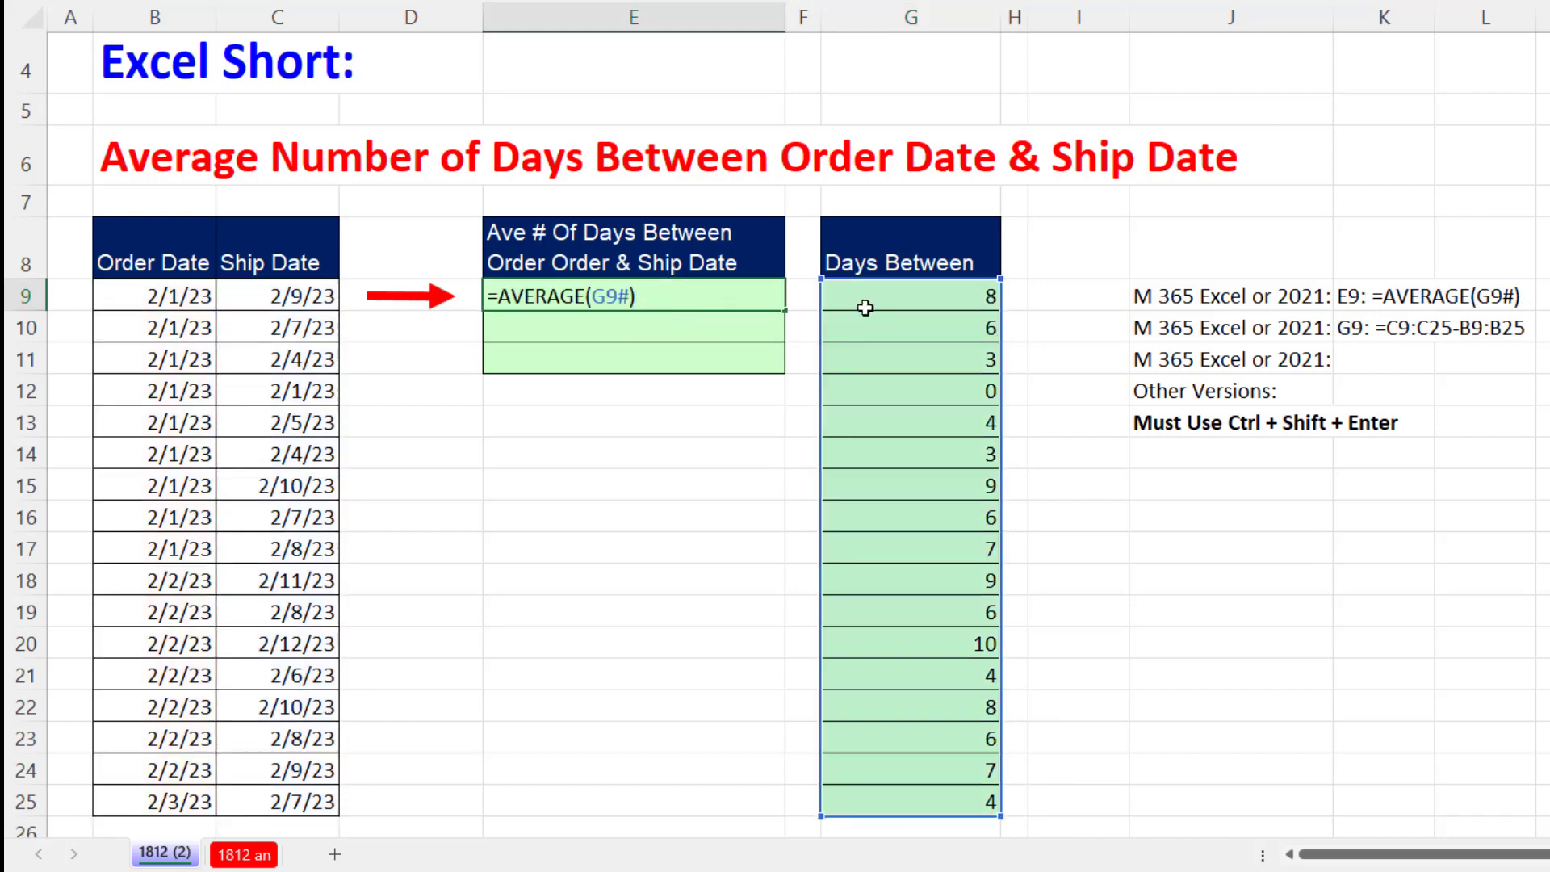
{"action": "key", "text": "ctrl+Return"}
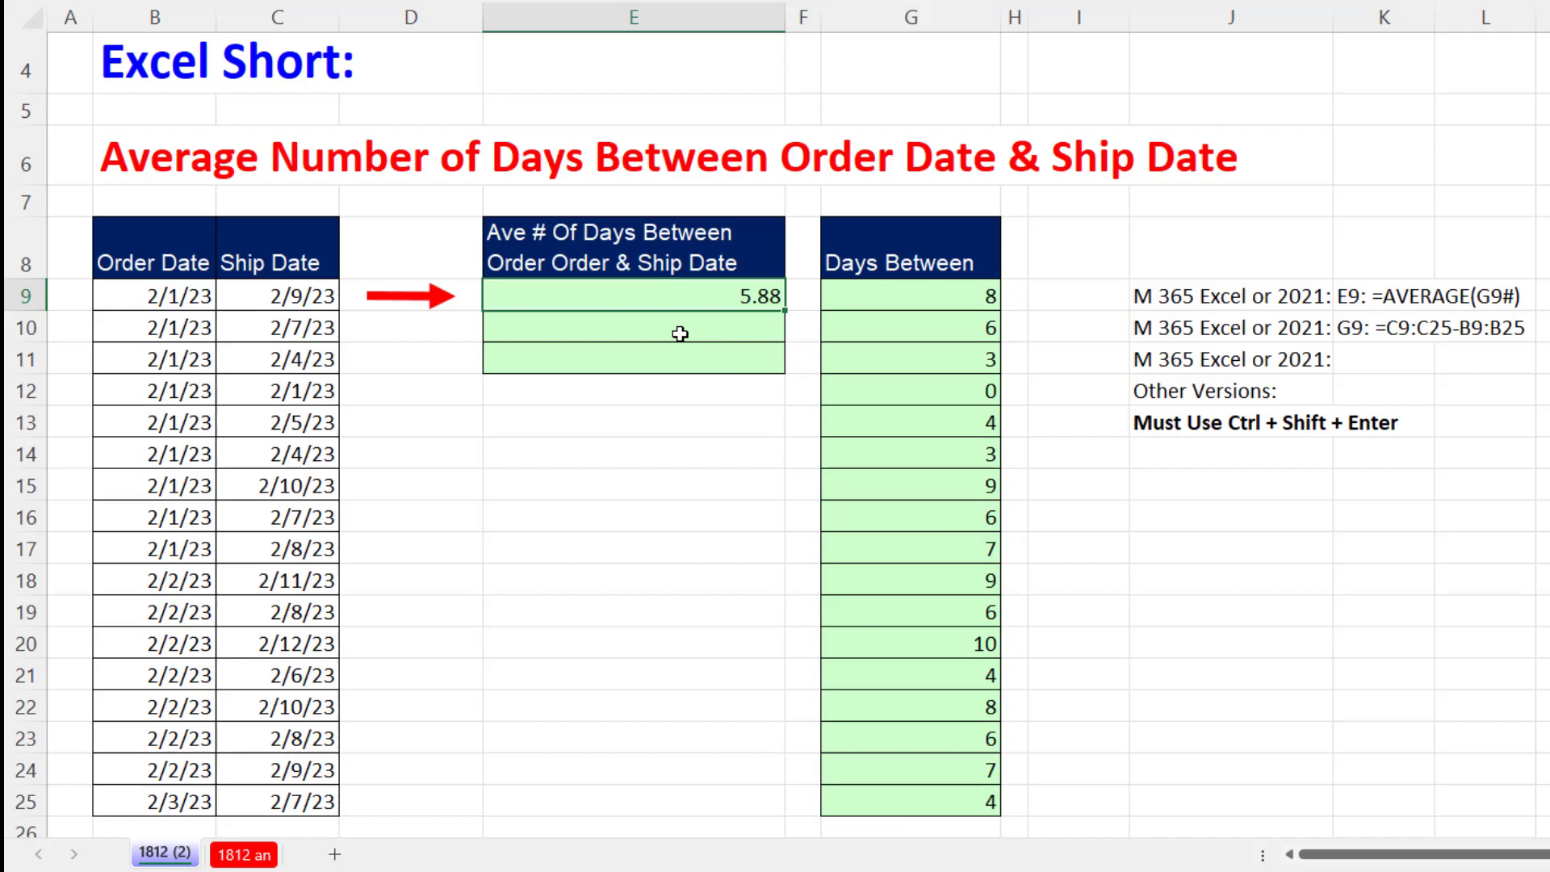
Enter =AVERAGE(C9:C25-B9:B25) in E10, returning 5.88 without the helper column
{"action": "left_click", "coordinate": [683, 335]}
{"action": "type", "text": "=aver"}
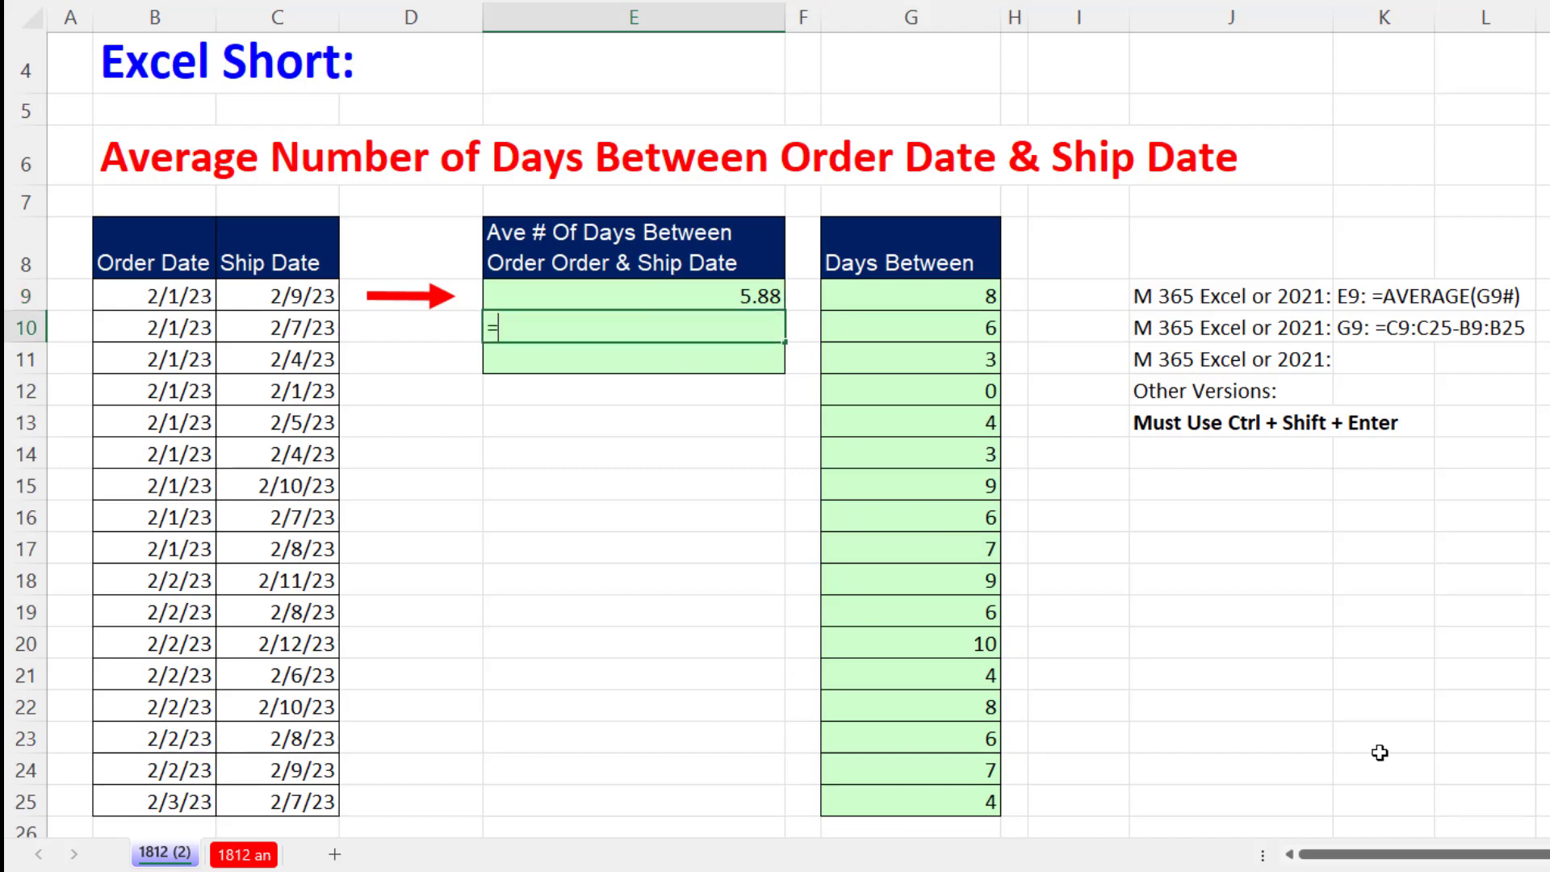
{"action": "key", "text": "Tab"}
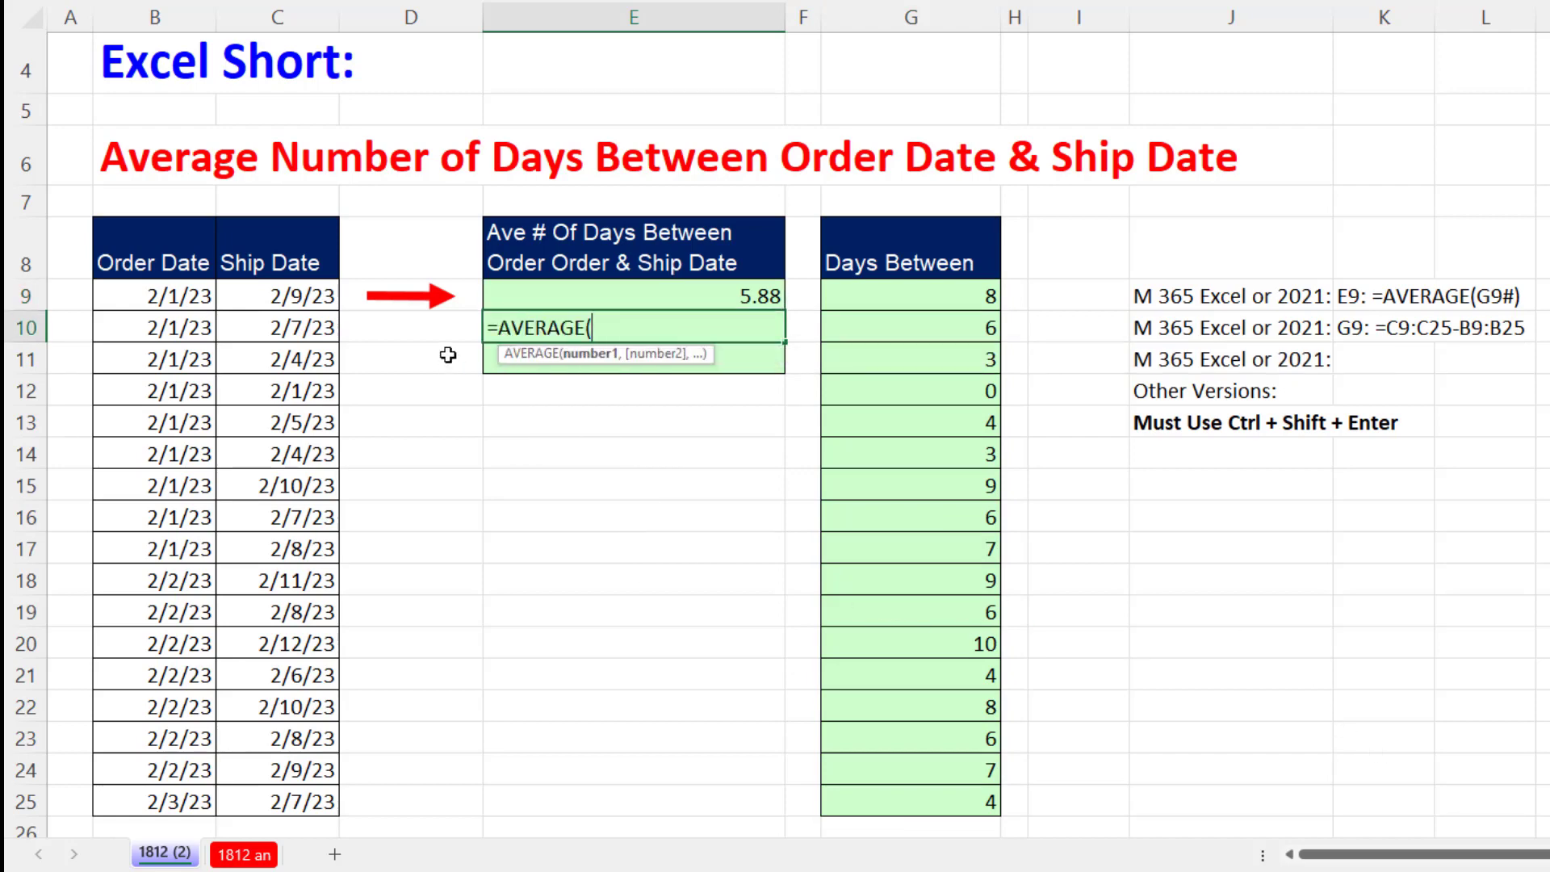
{"action": "left_click_drag", "start_coordinate": [290, 299], "coordinate": [279, 803]}
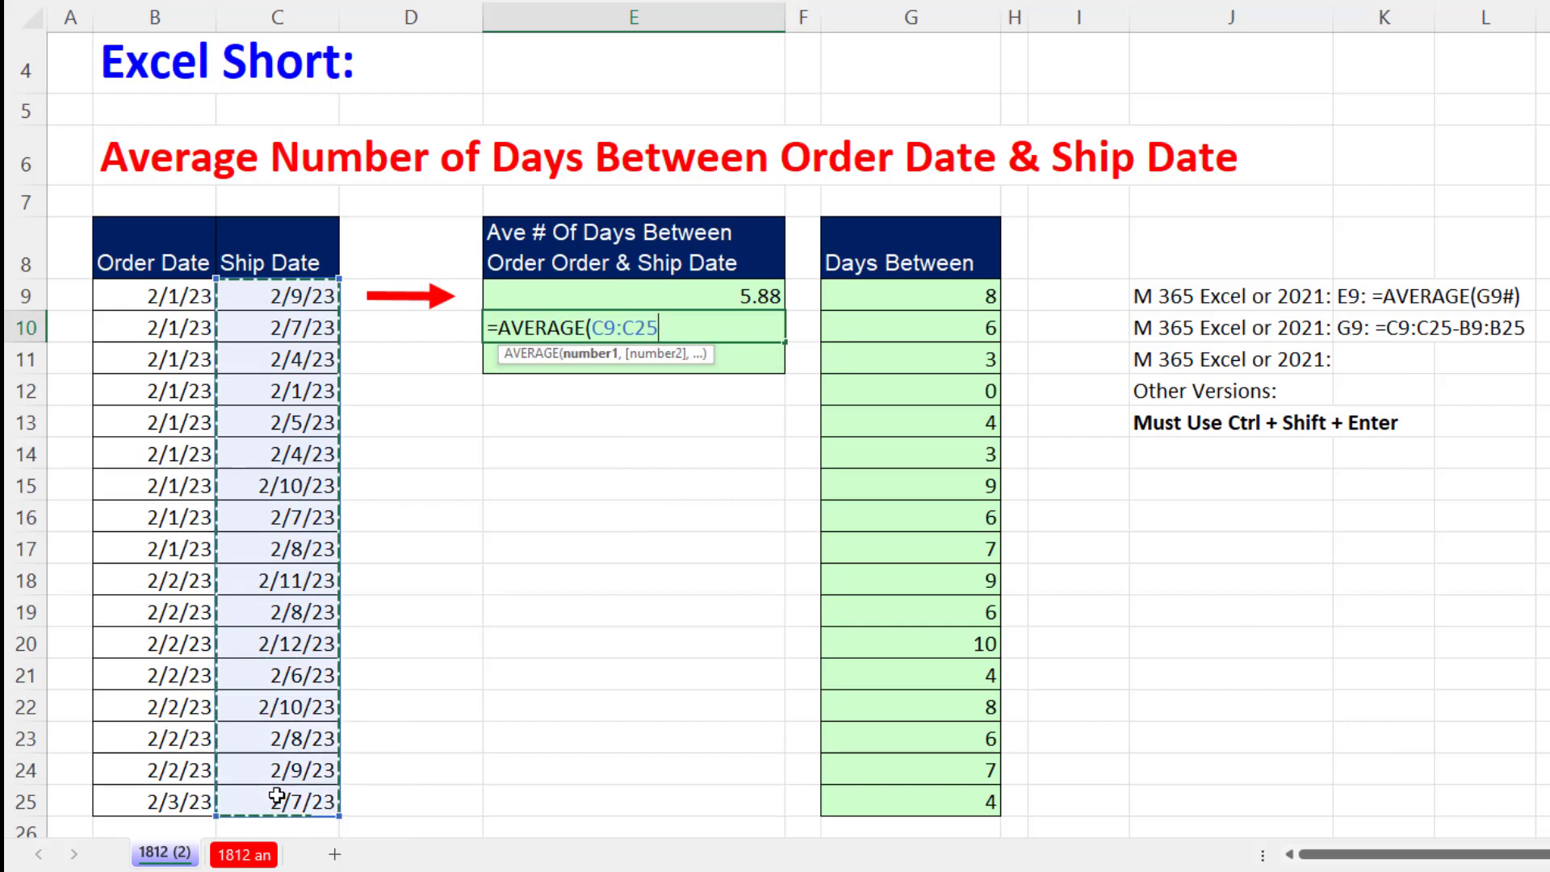
{"action": "type", "text": "-"}
{"action": "left_click_drag", "start_coordinate": [162, 299], "coordinate": [121, 801]}
{"action": "type", "text": ")"}
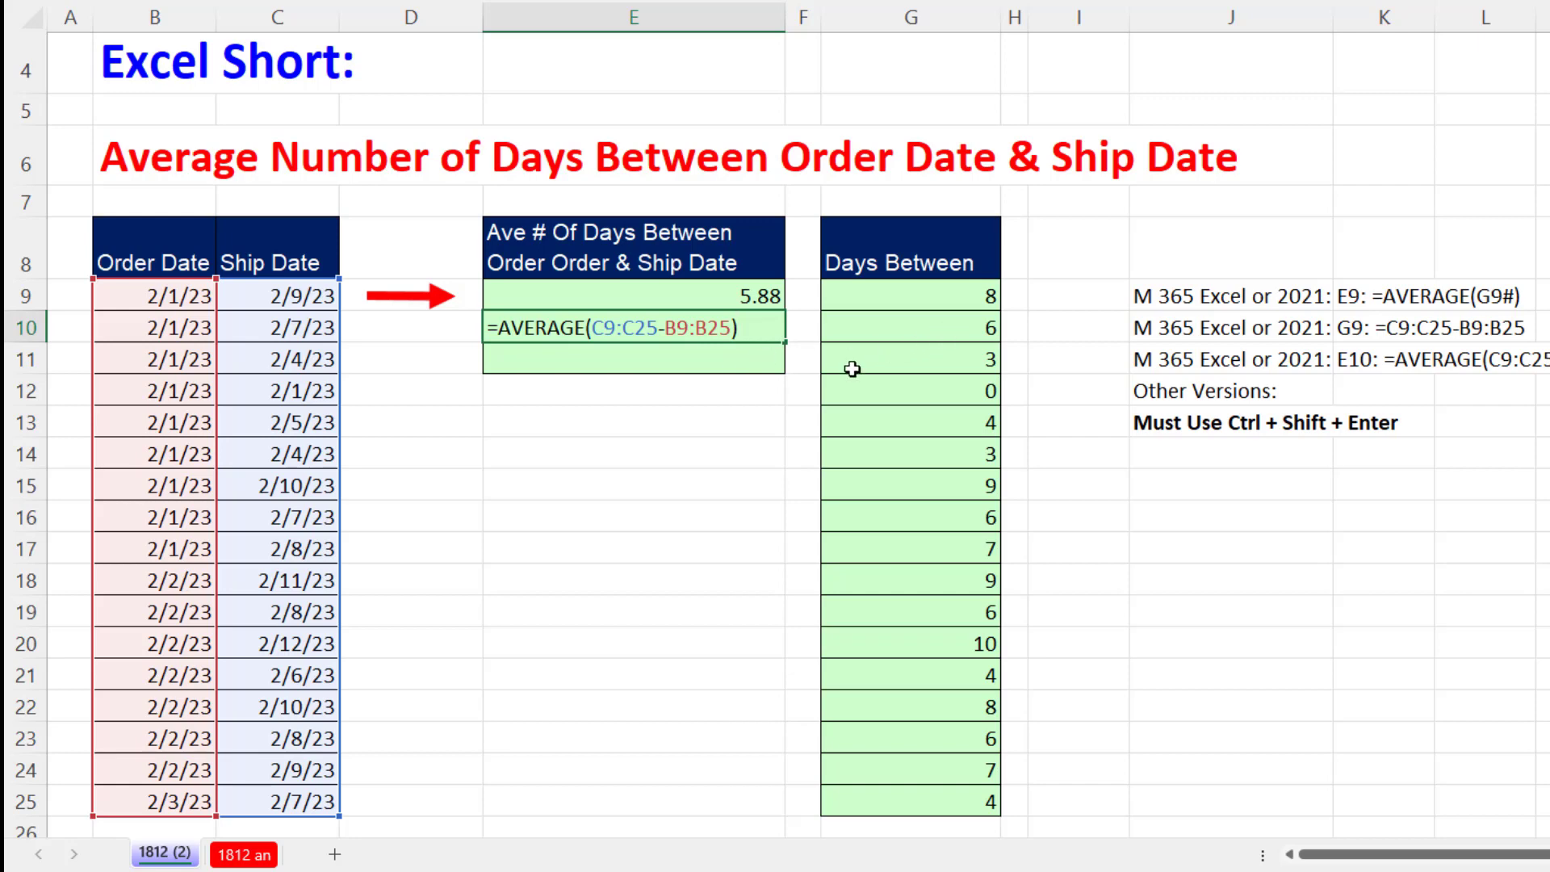
{"action": "key", "text": "Return"}
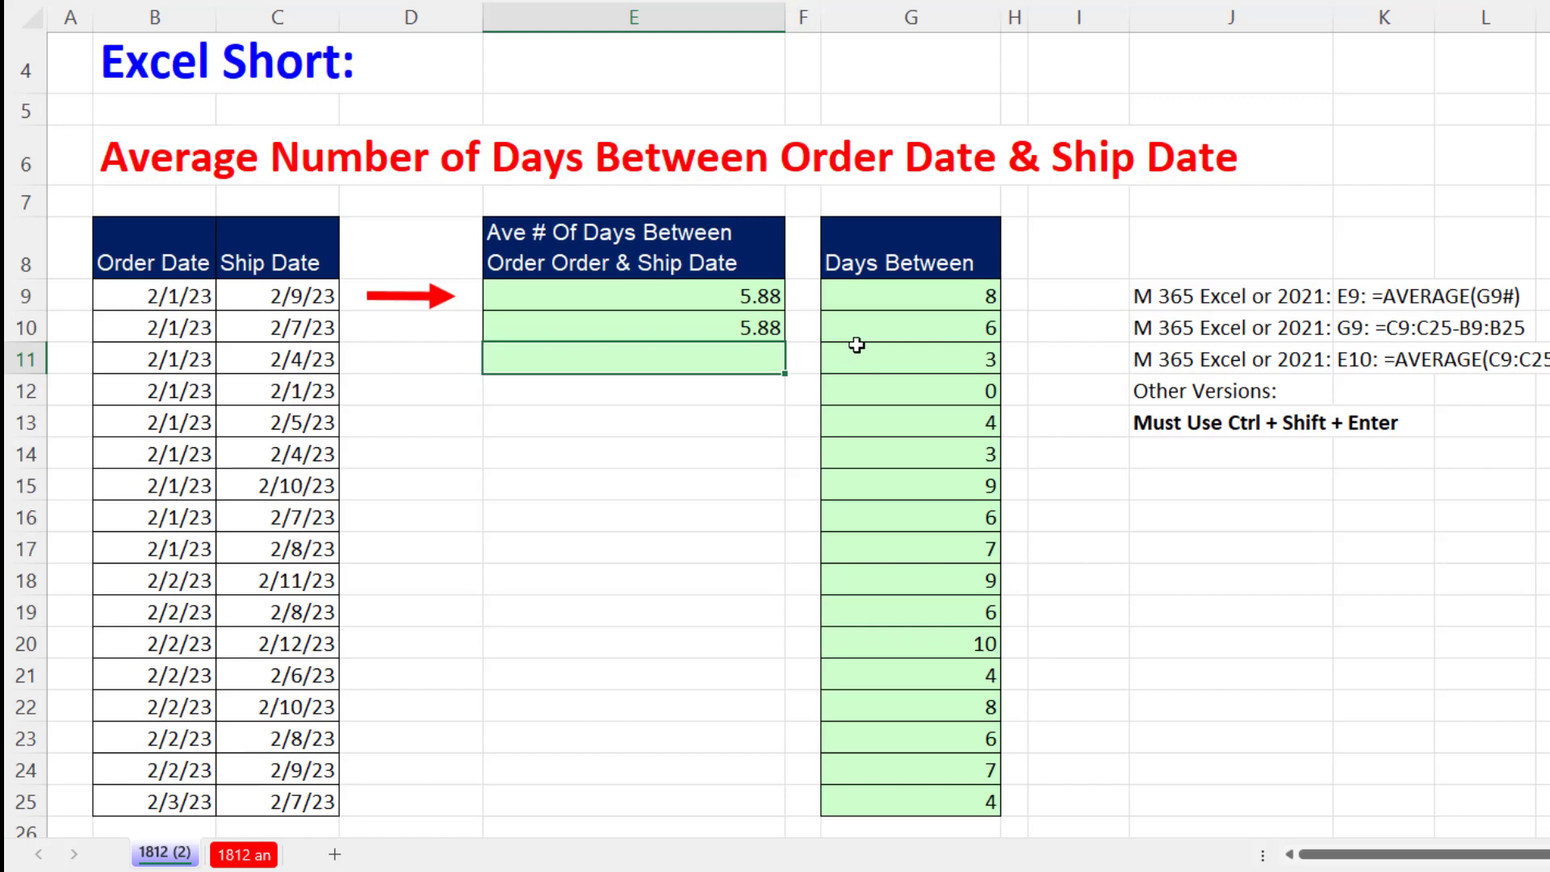
Copy the text of E10's formula =AVERAGE(C9:C25-B9:B25), leaving E10 unchanged
{"action": "left_click", "coordinate": [762, 331]}
{"action": "key", "text": "F2"}
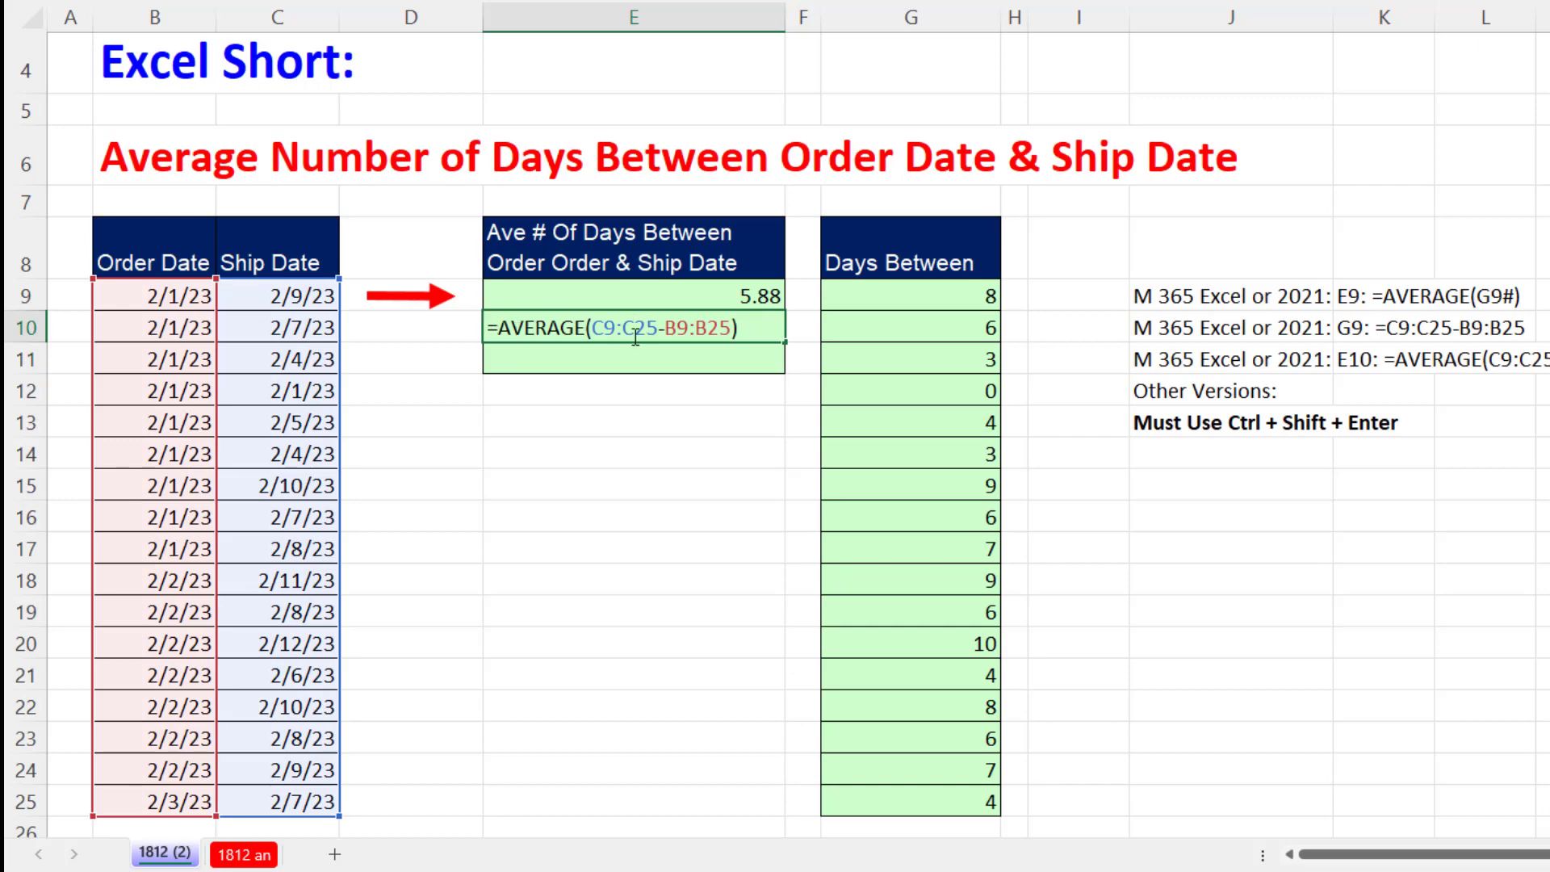
{"action": "key", "text": "shift+Home"}
{"action": "key", "text": "ctrl+c"}
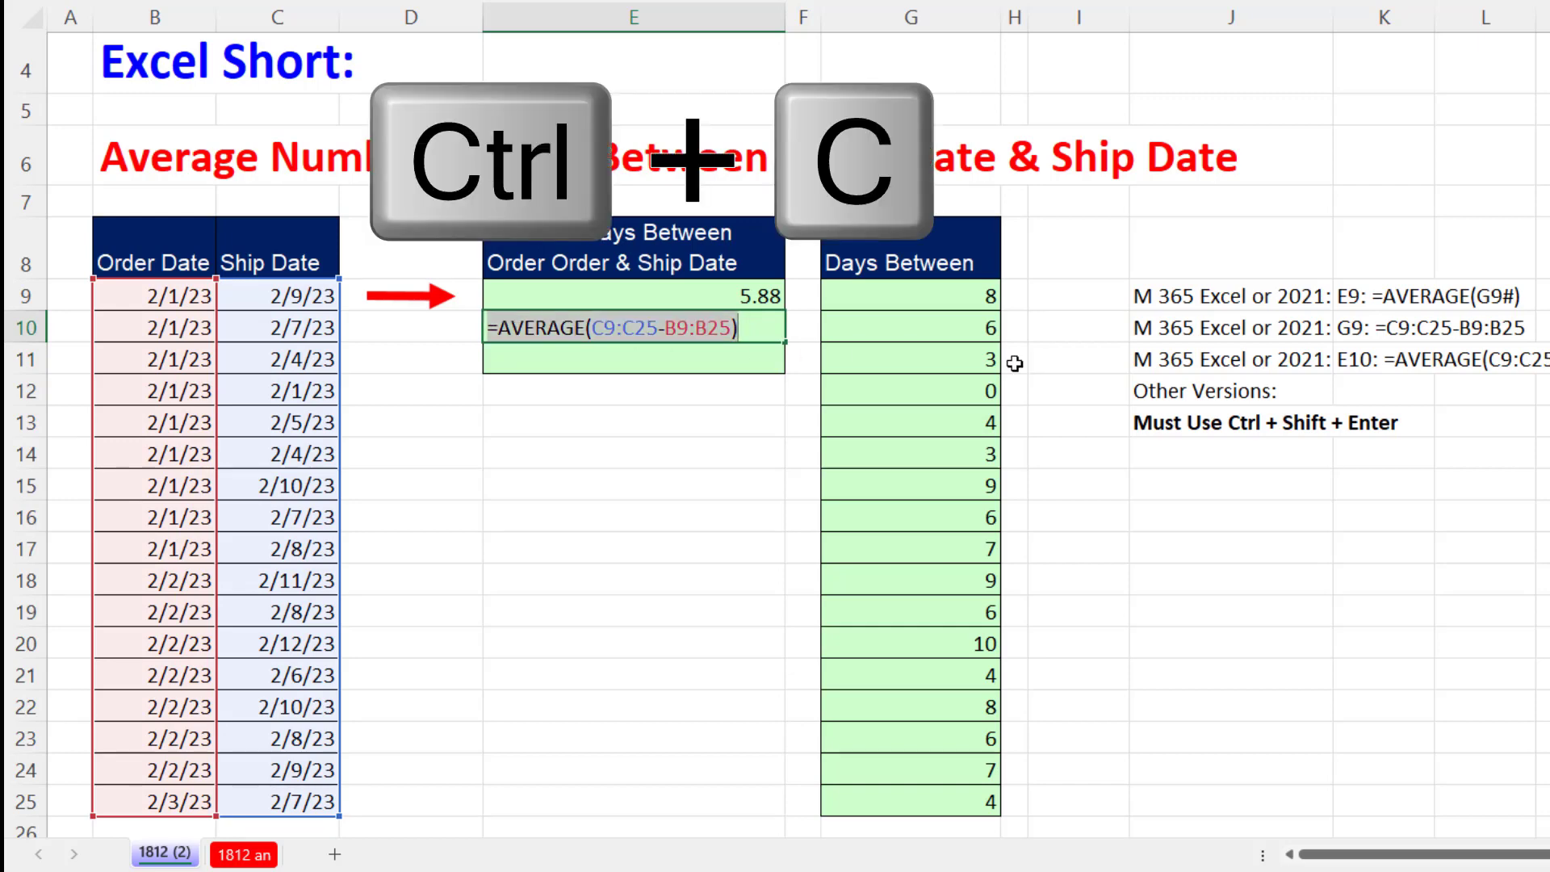
{"action": "key", "text": "Return"}
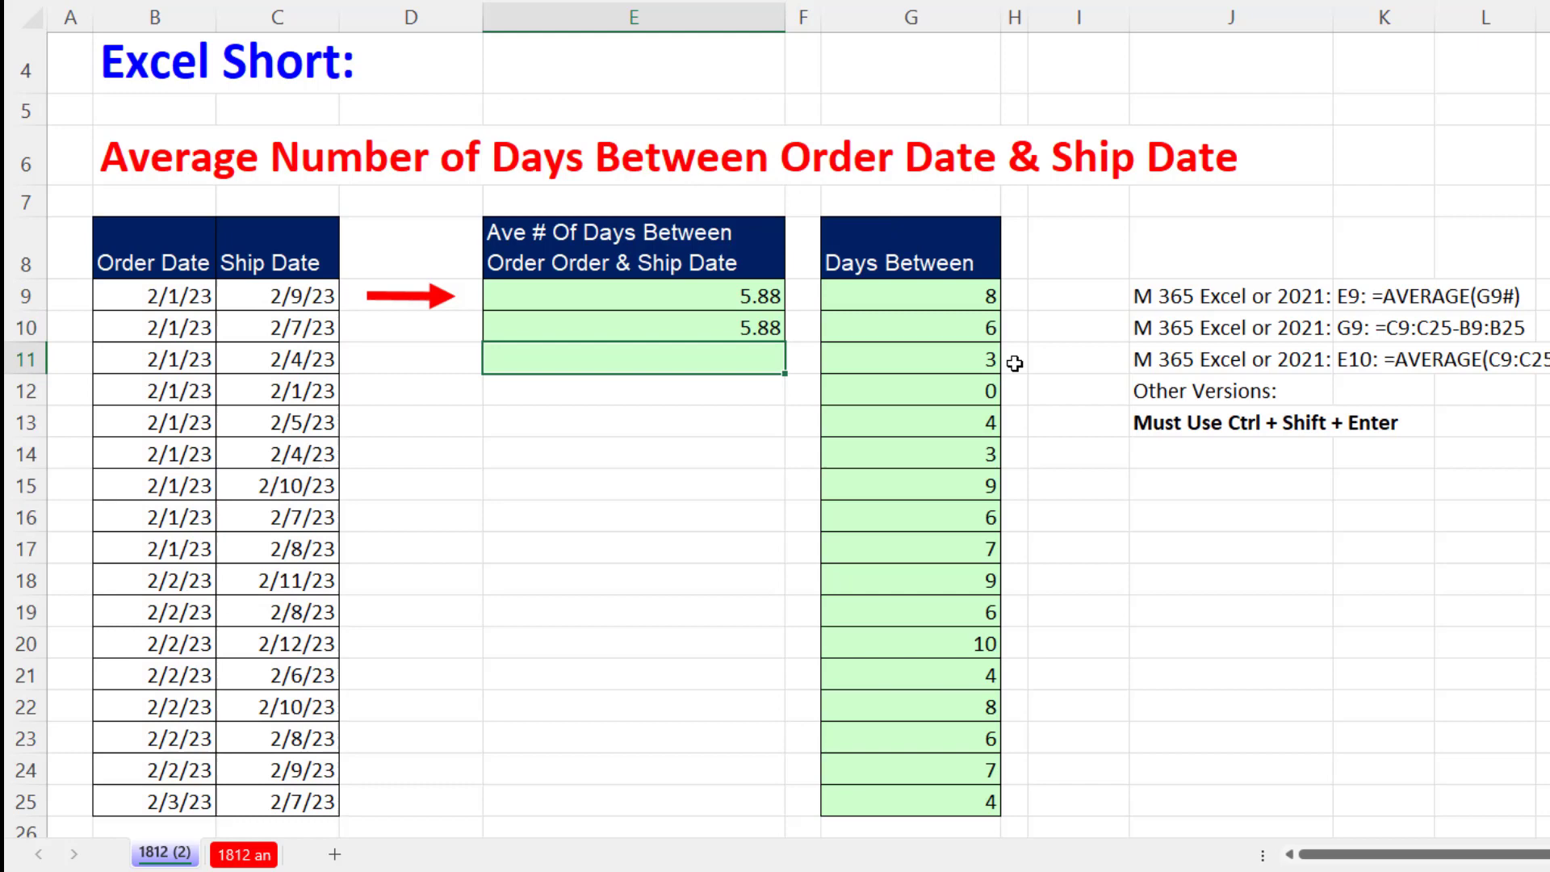
Paste the formula into E11 as an array formula in braces, then compare E10 and E11
{"action": "key", "text": "F2"}
{"action": "key", "text": "ctrl+v"}
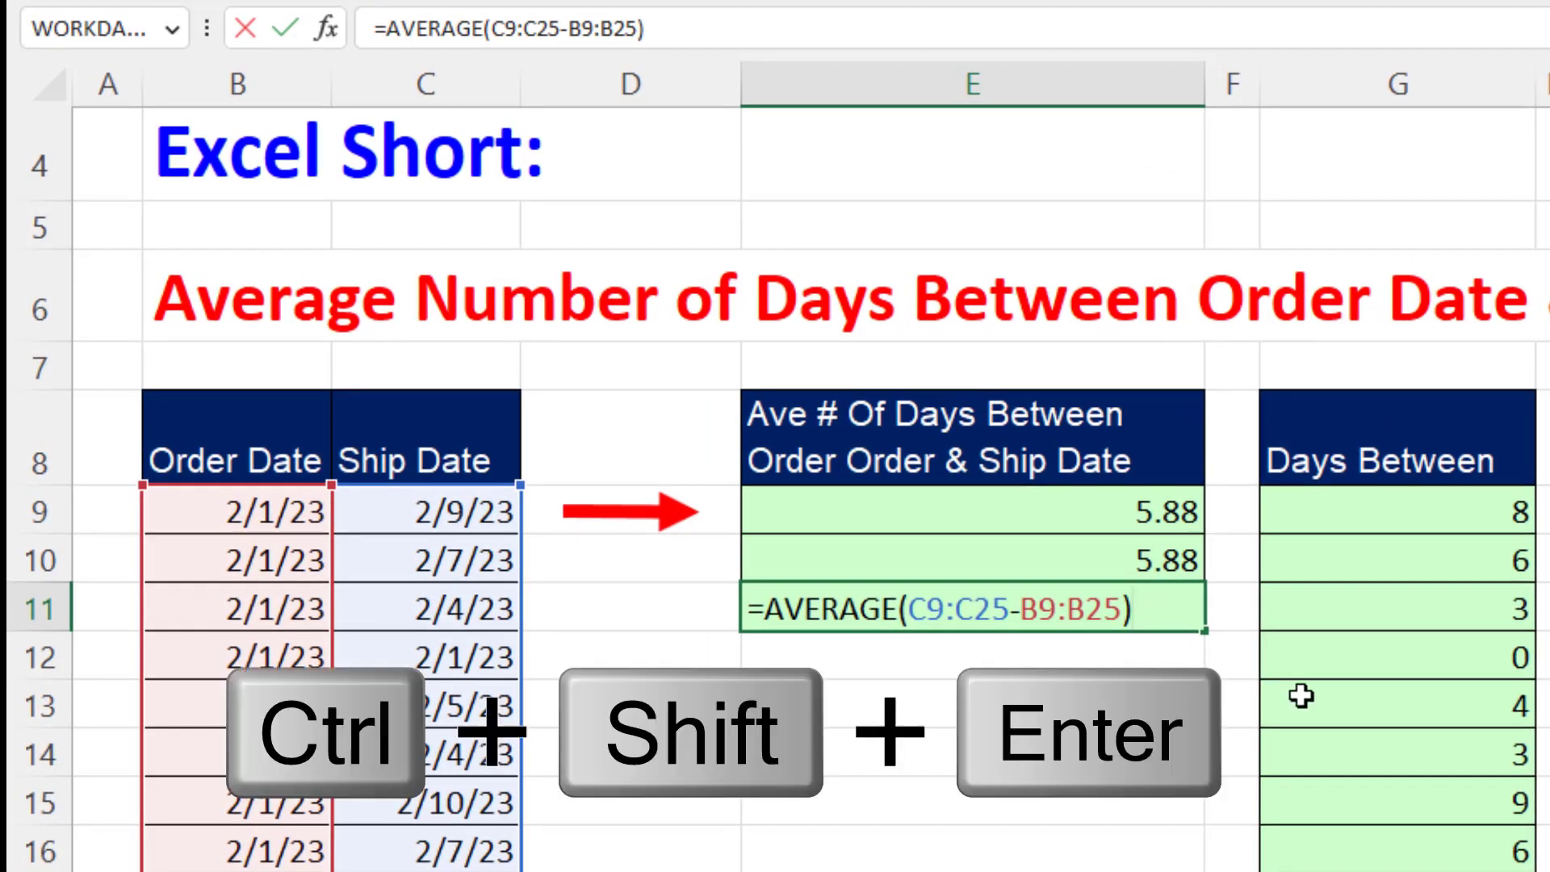
{"action": "key", "text": "ctrl+shift+Return"}
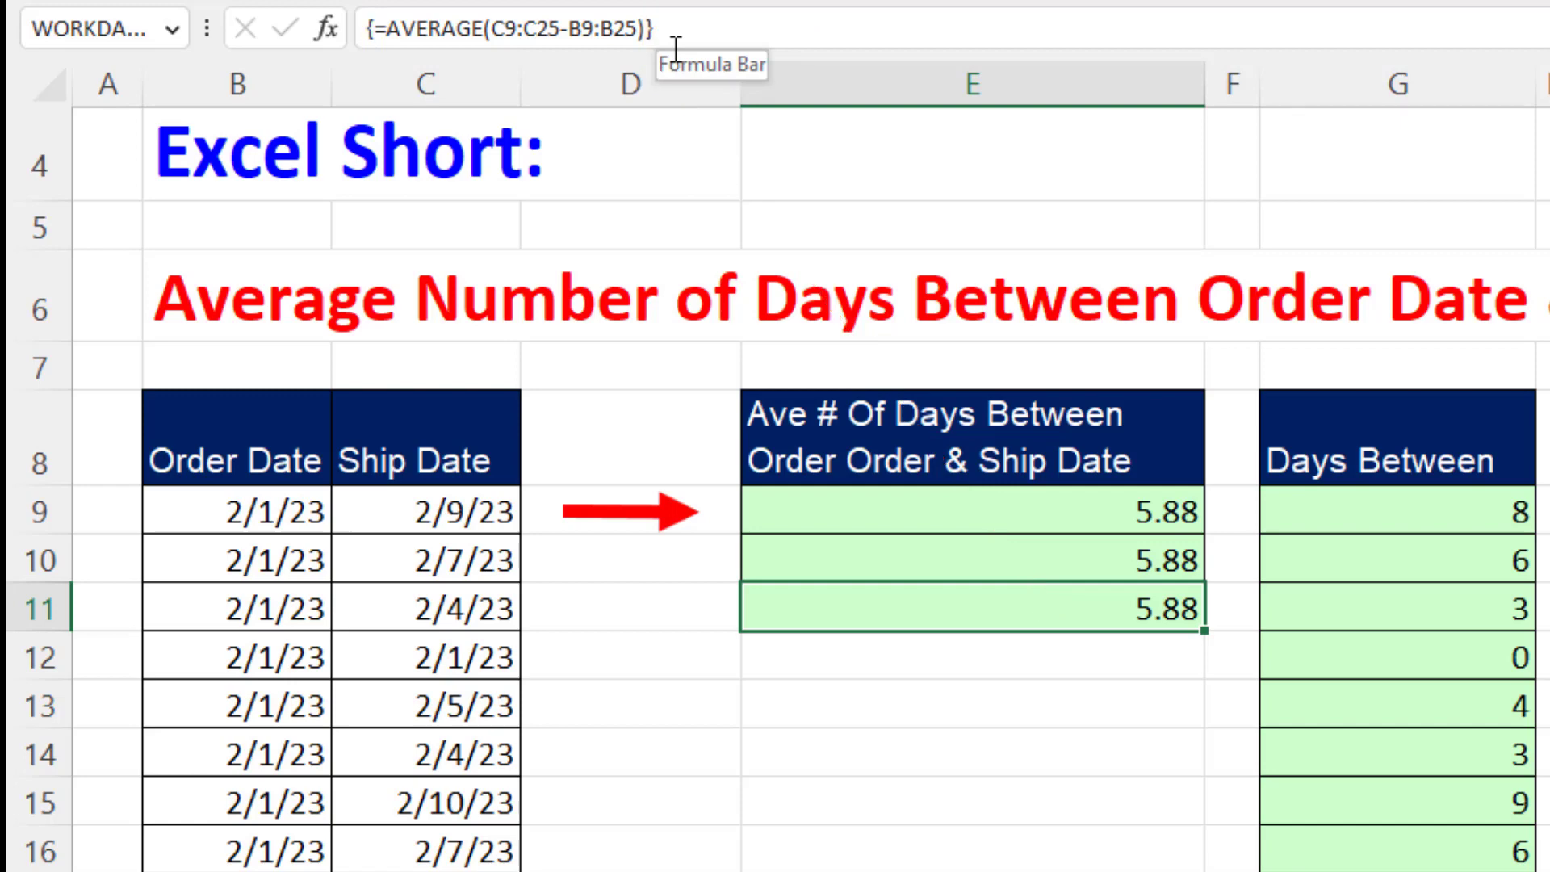
{"action": "left_click", "coordinate": [940, 561]}
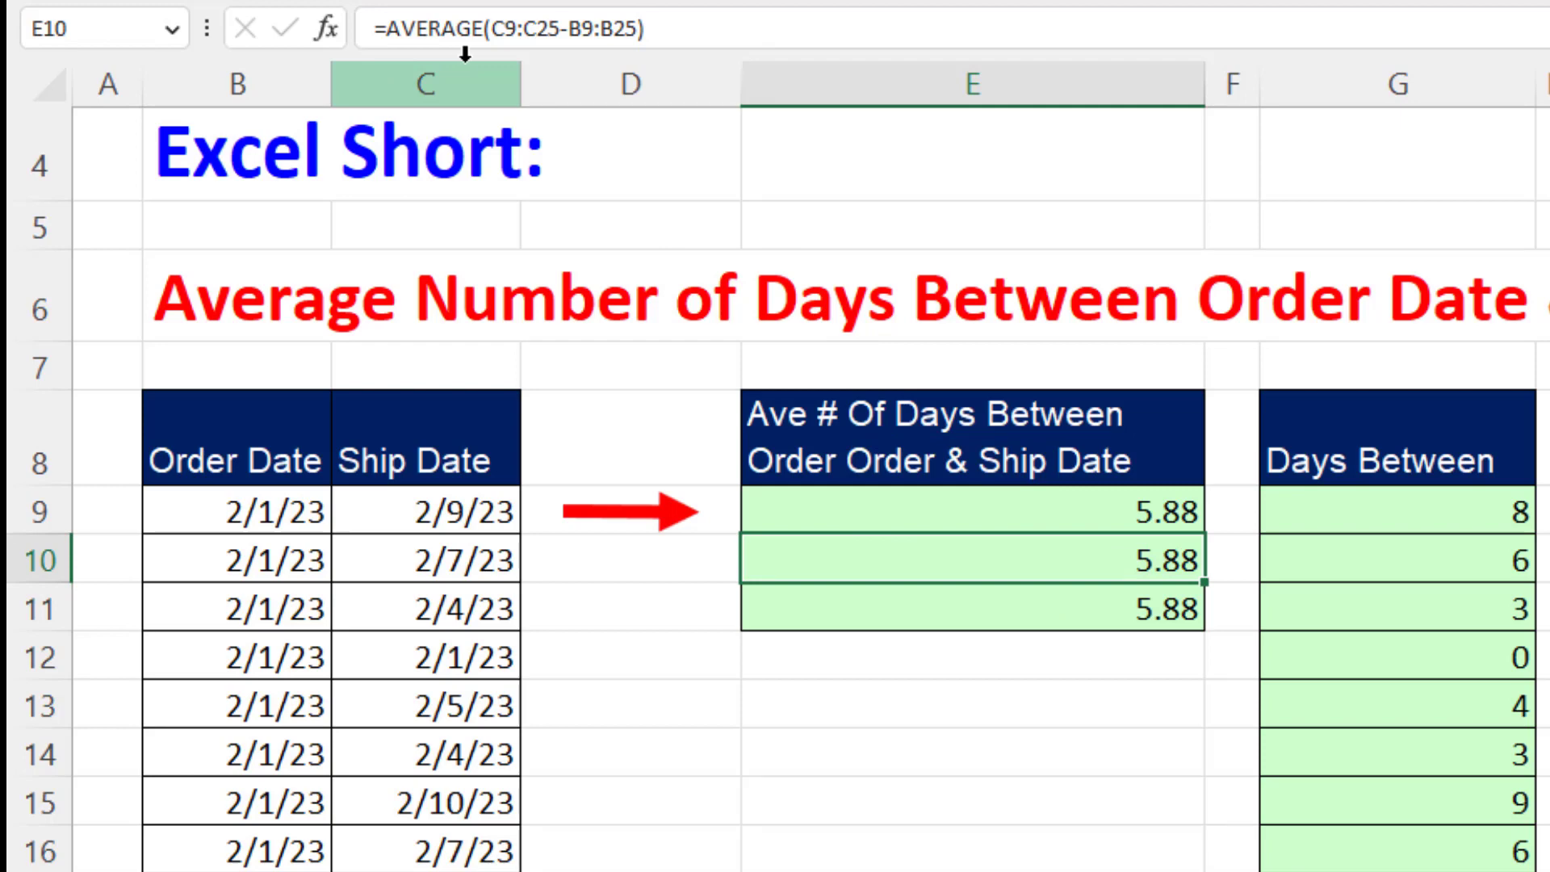
{"action": "left_click", "coordinate": [928, 605]}
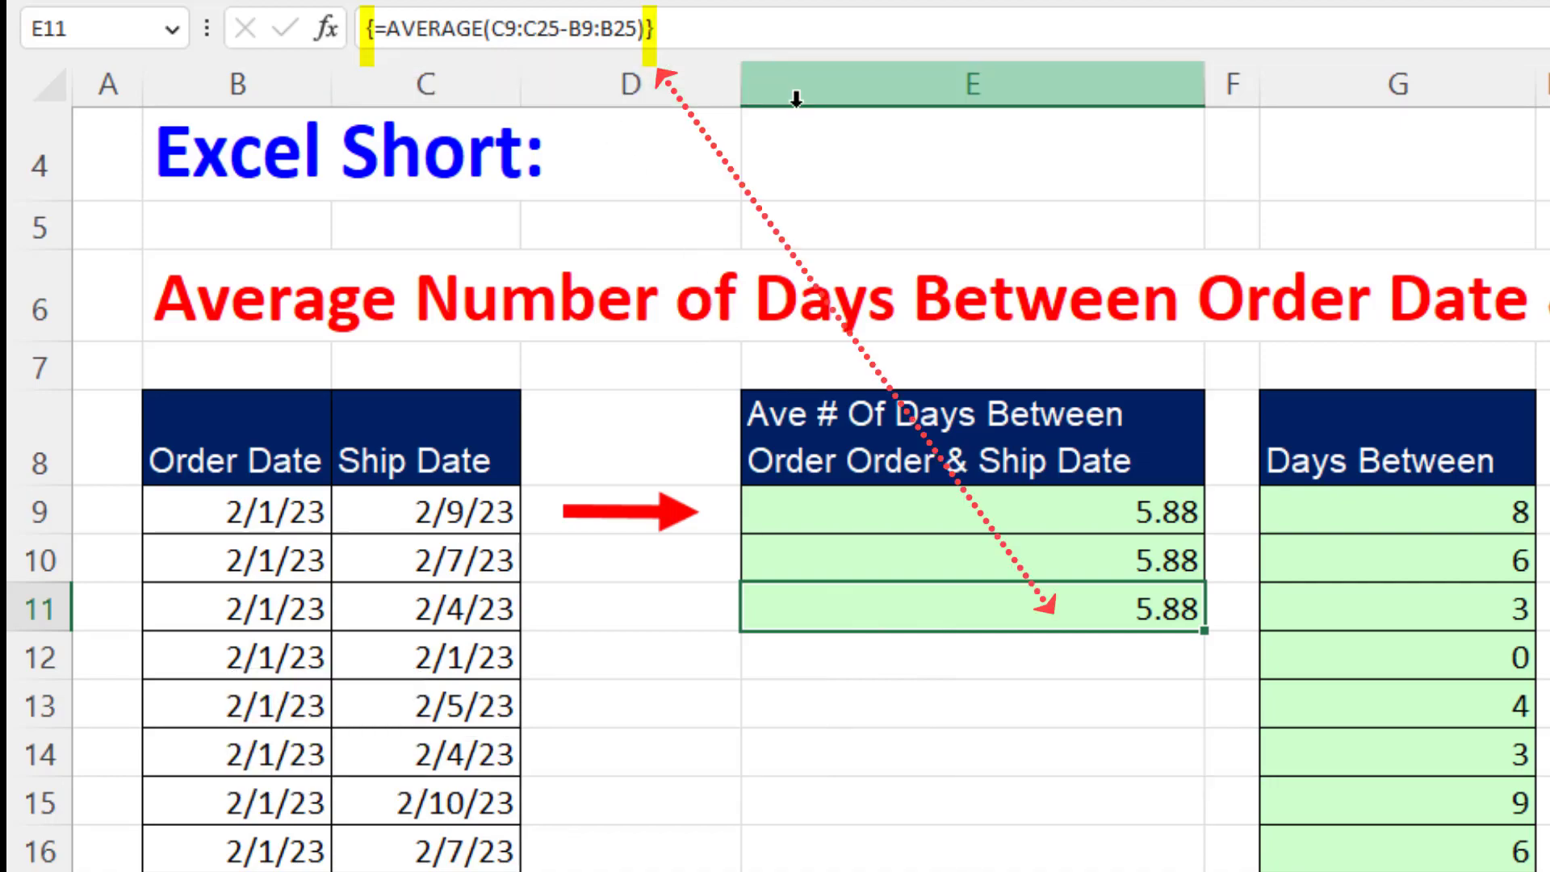
Scroll down to bring E12 into view for the SUMPRODUCT formula
{"action": "scroll", "coordinate": [1510, 543], "scroll_direction": "down", "scroll_amount": 8}
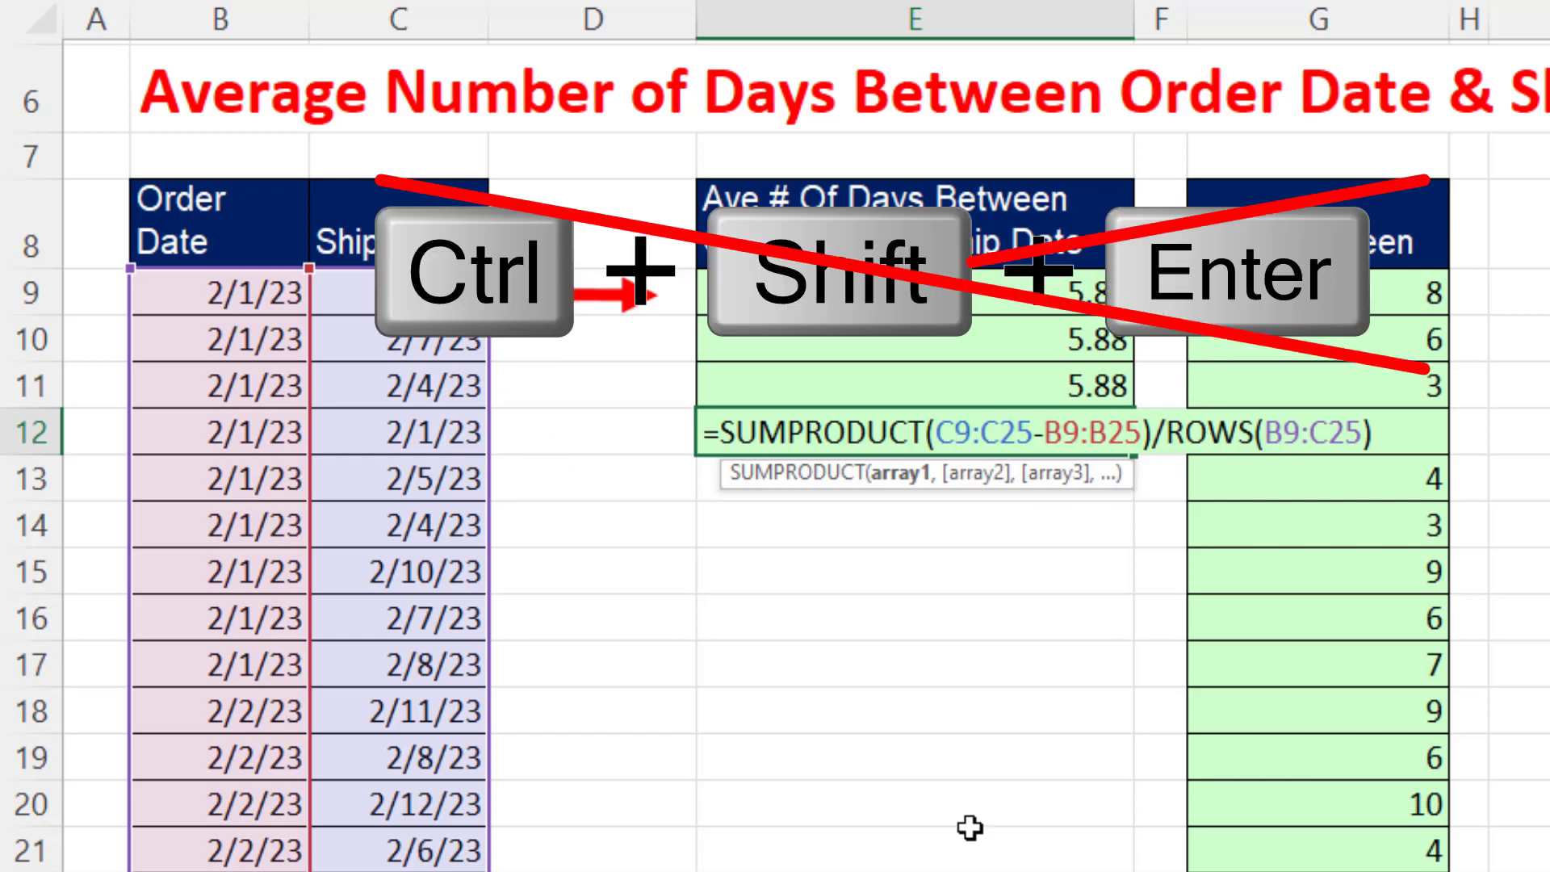
Commit =SUMPRODUCT(C9:C25-B9:B25)/ROWS(B9:C25) in E12 as a normal formula, returning 5.88
{"action": "key", "text": "Return"}
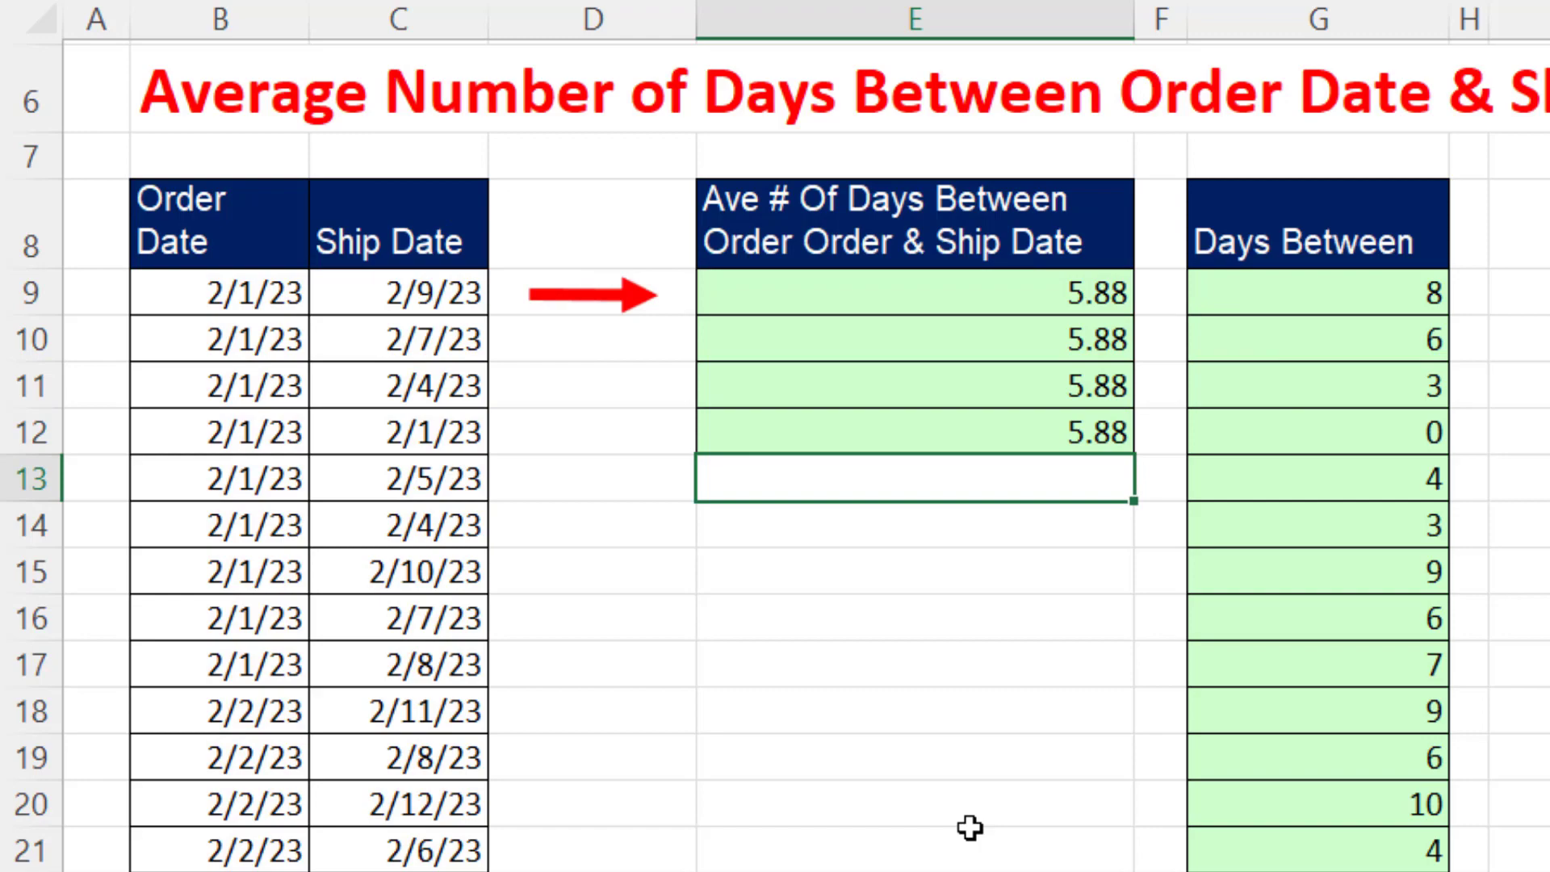